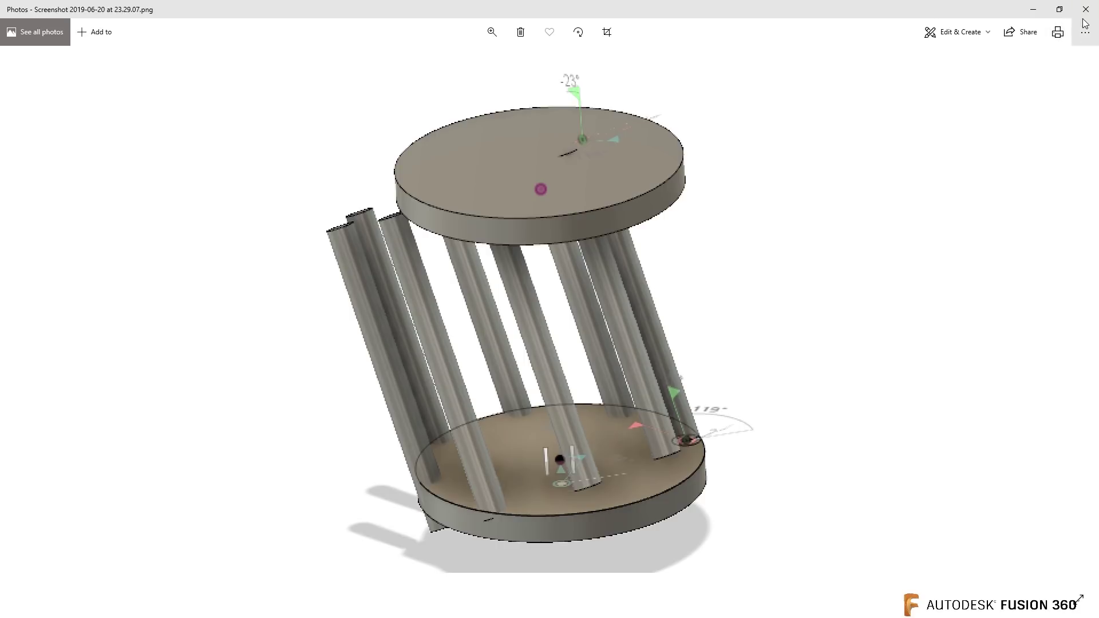
Step: Close the reference screenshot of the two discs joined by slanted rods
left_click(1085, 11)
scroll(515, 337, "down", 9)
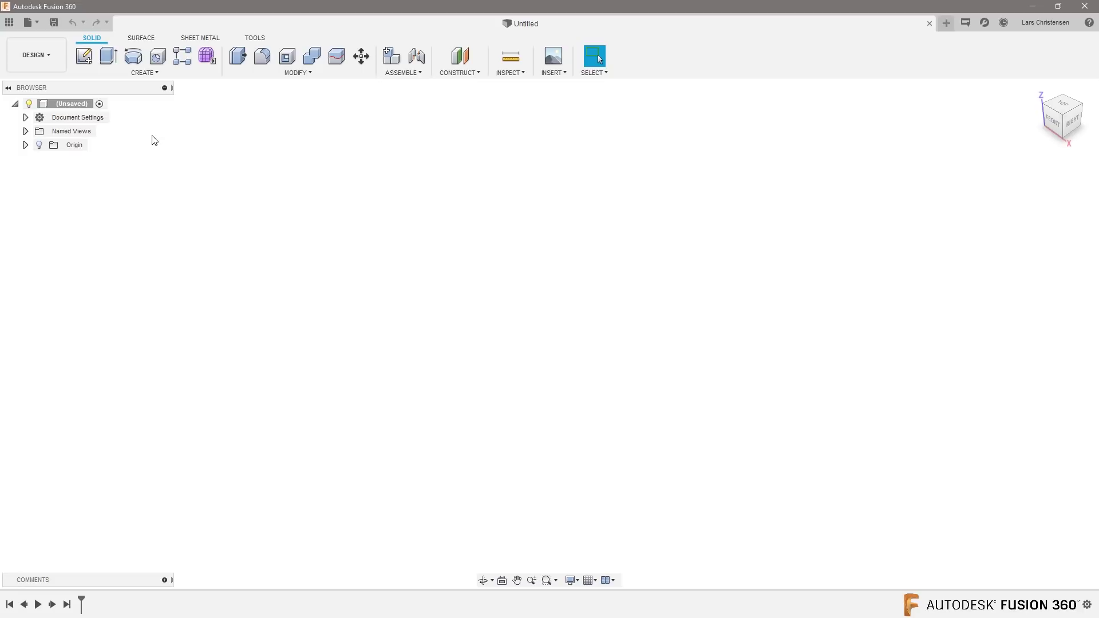
Step: Sketch a 100 mm diameter circle centred on the origin on the XY plane and finish the sketch
left_click(82, 57)
left_click(613, 338)
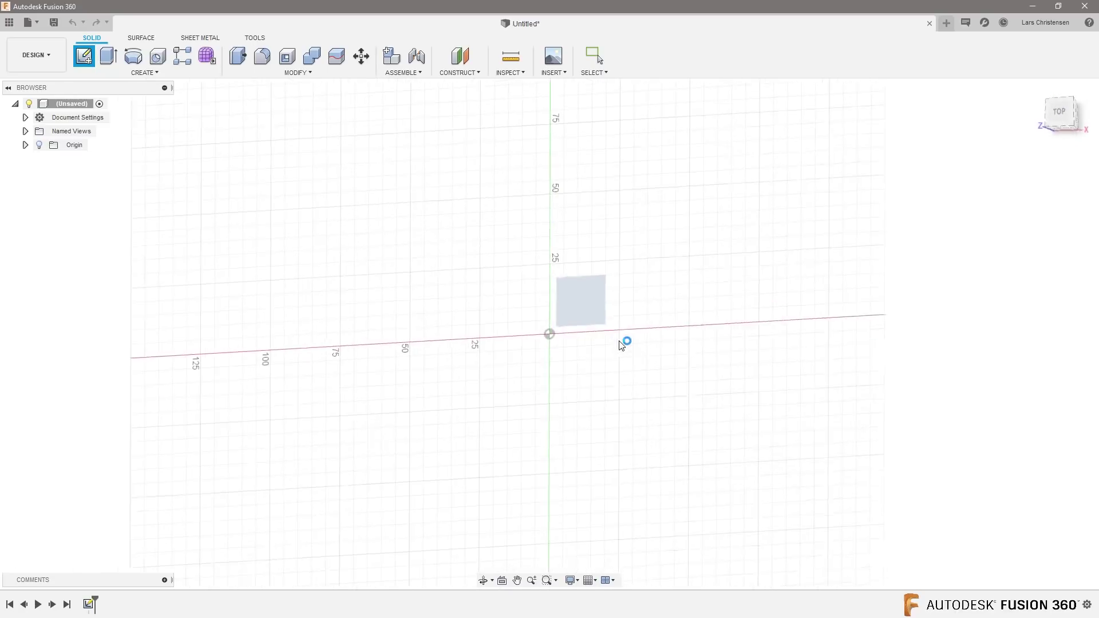
key("c")
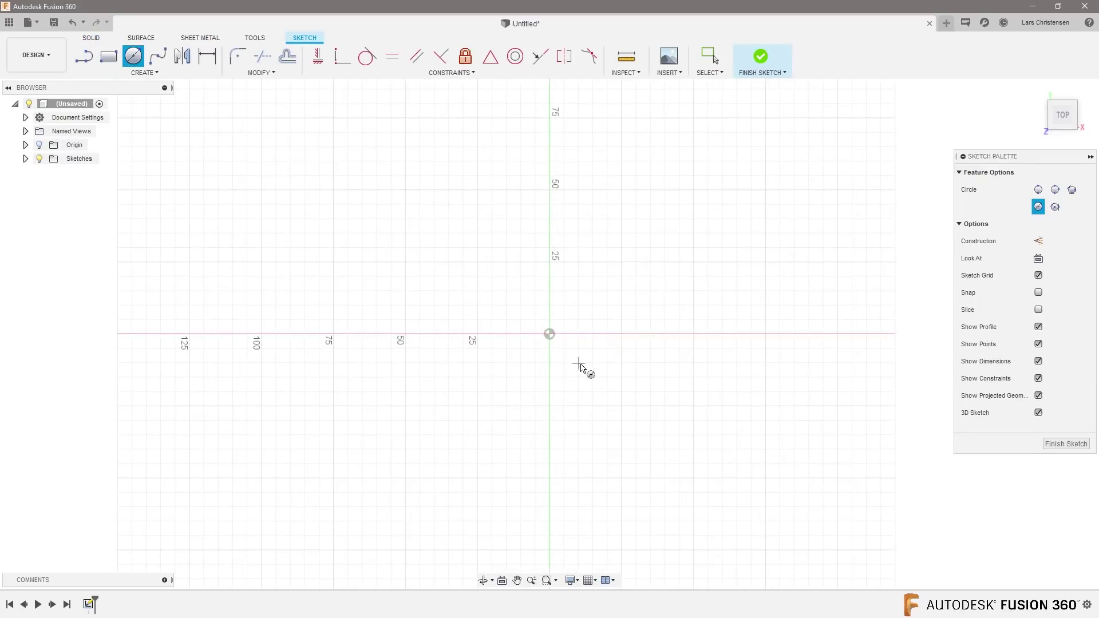
left_click(549, 334)
type("100")
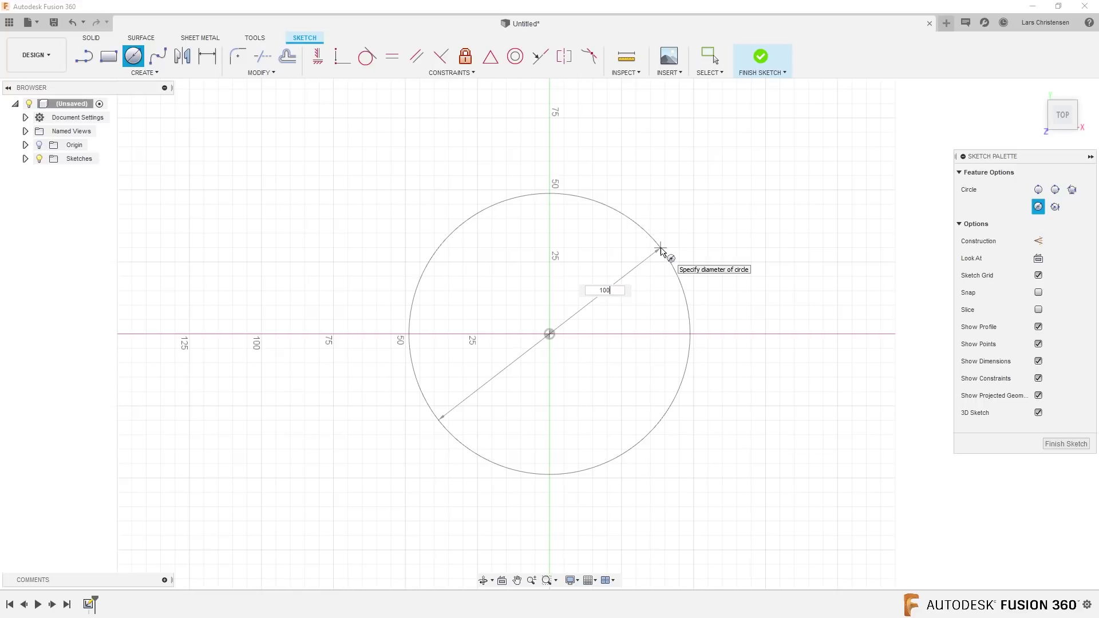
key("Return")
key("Escape")
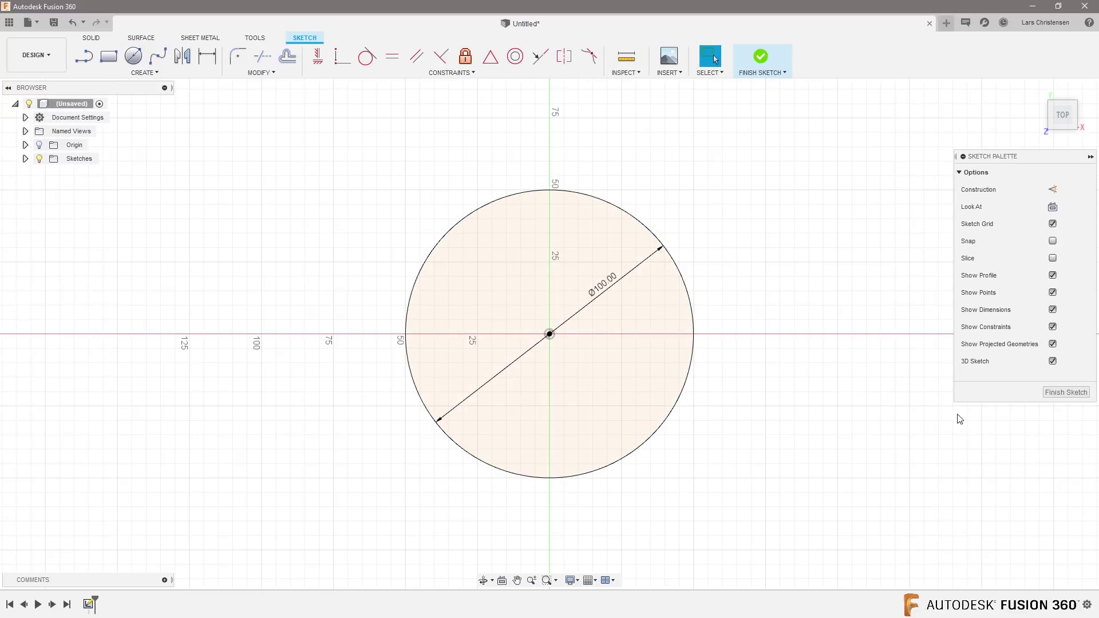
left_click(1065, 392)
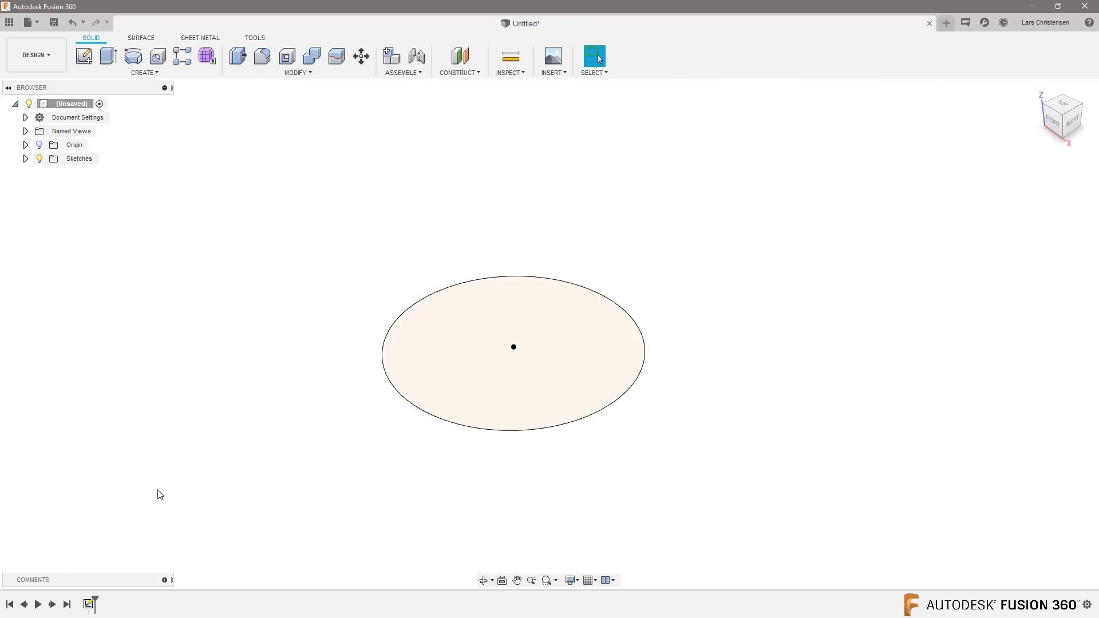
Step: Create a construction plane offset 150 mm above the XY plane
left_click(456, 57)
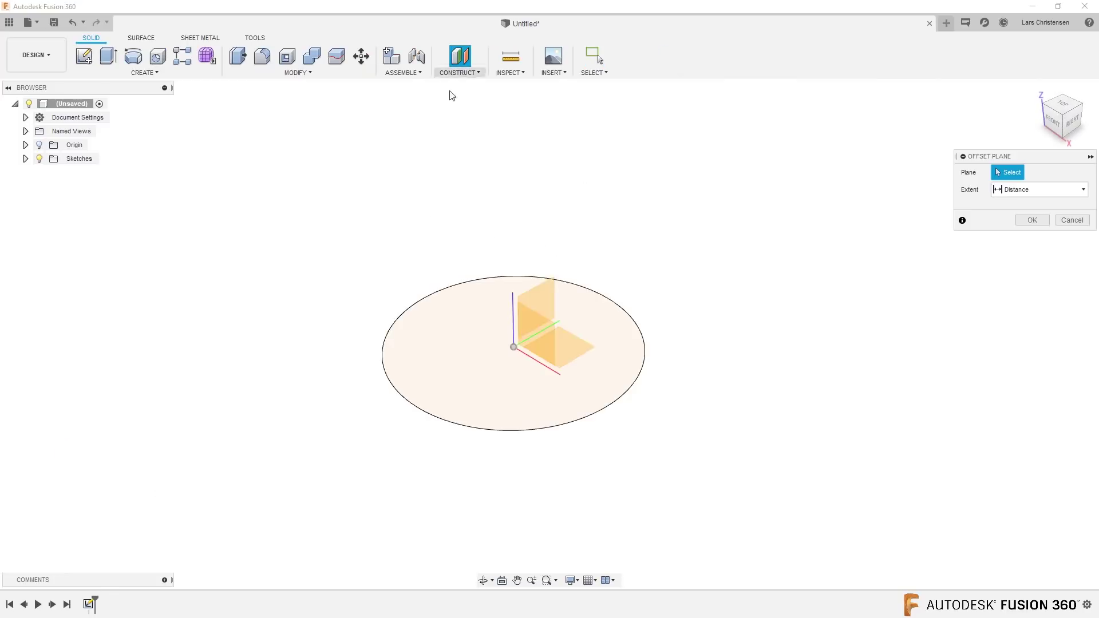
left_click(582, 352)
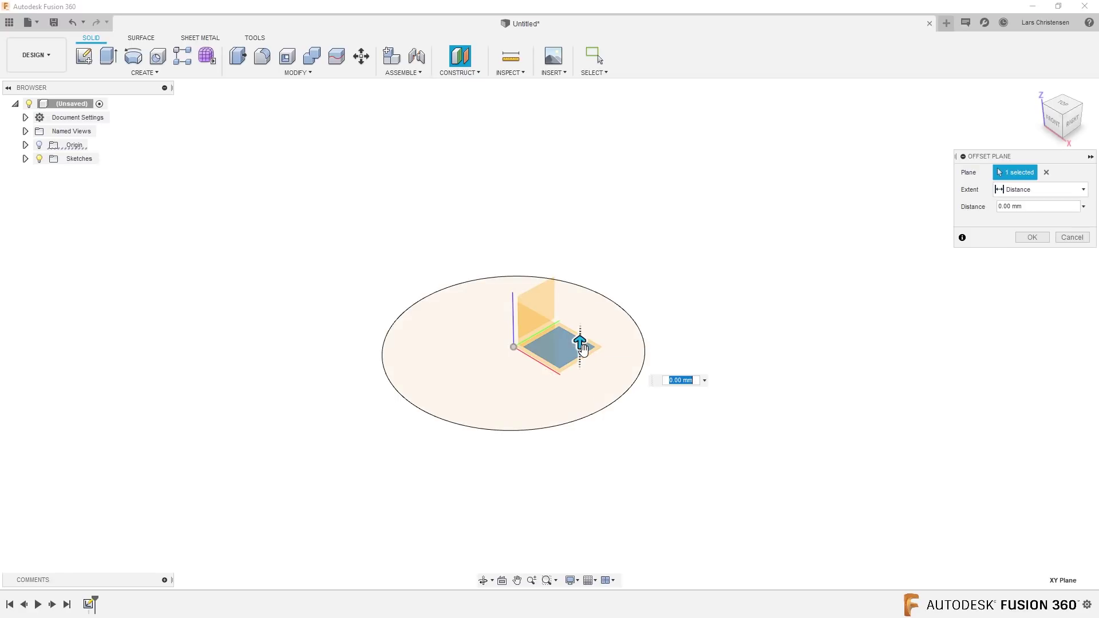
left_click_drag(582, 344, 589, 112)
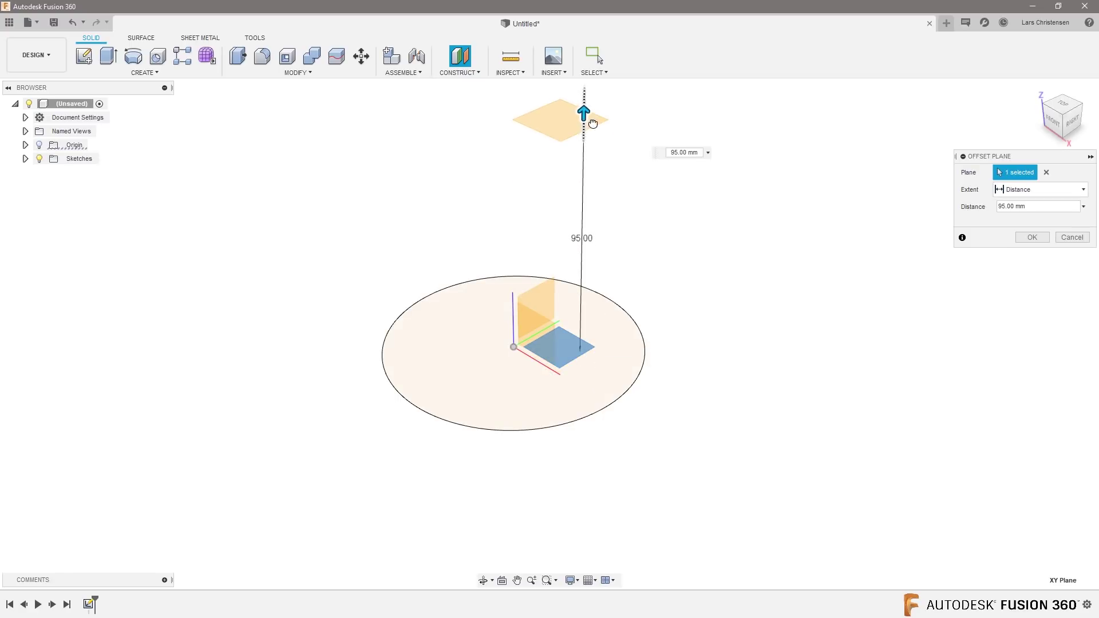
key("Return")
scroll(446, 479, "down", 3)
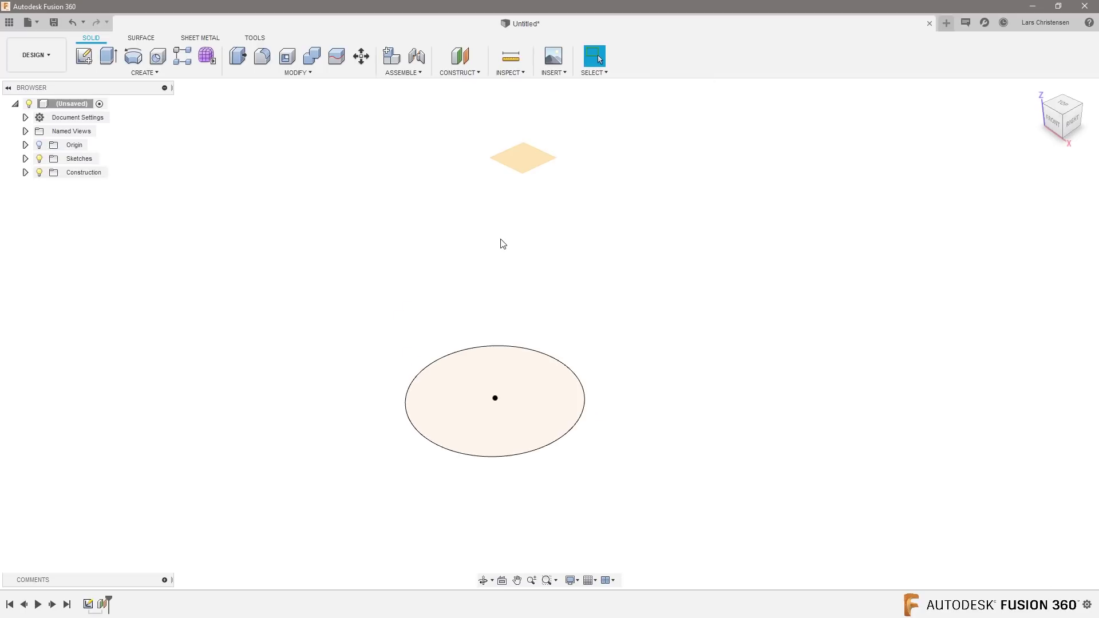
Step: Sketch a 100 mm diameter circle on the offset plane, centred directly above the origin
left_click(83, 55)
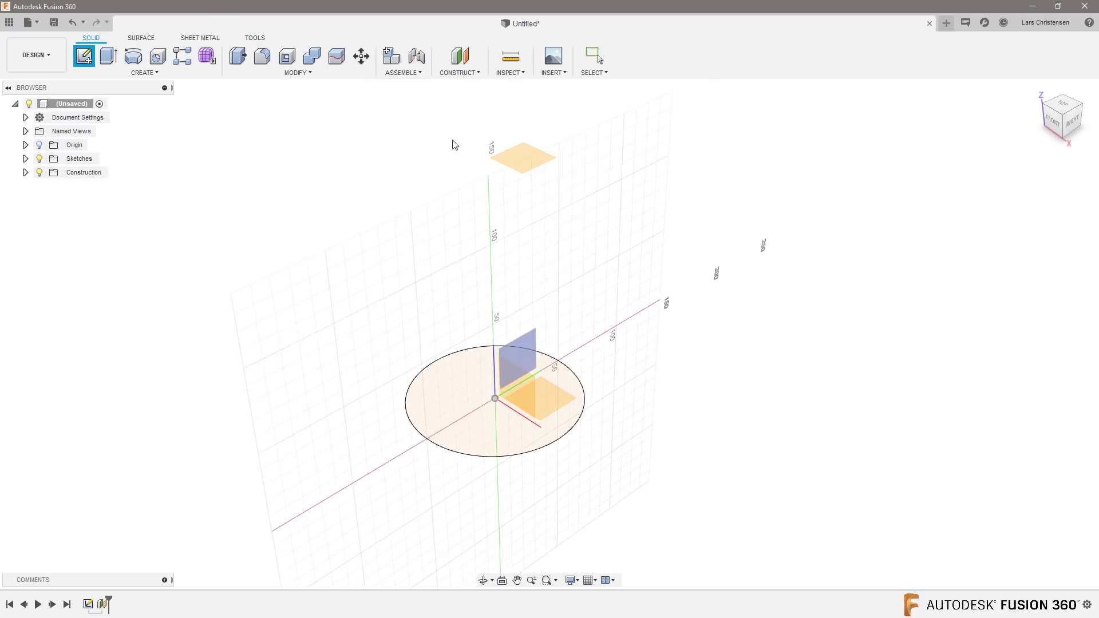
left_click(519, 156)
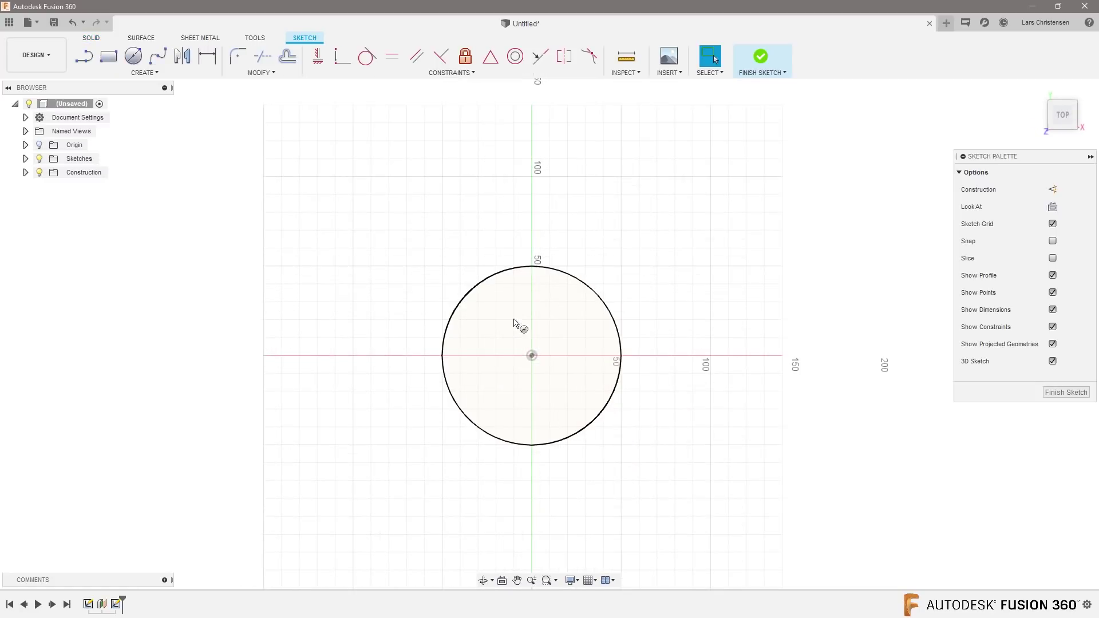
key("c")
left_click(531, 356)
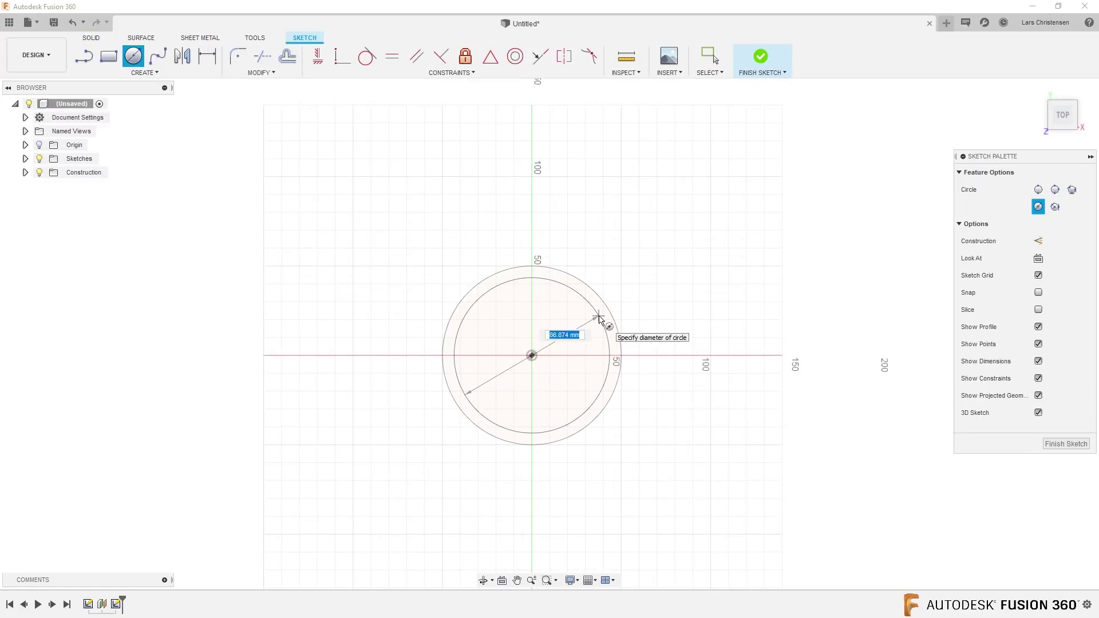
type("100")
key("Return")
key("Escape")
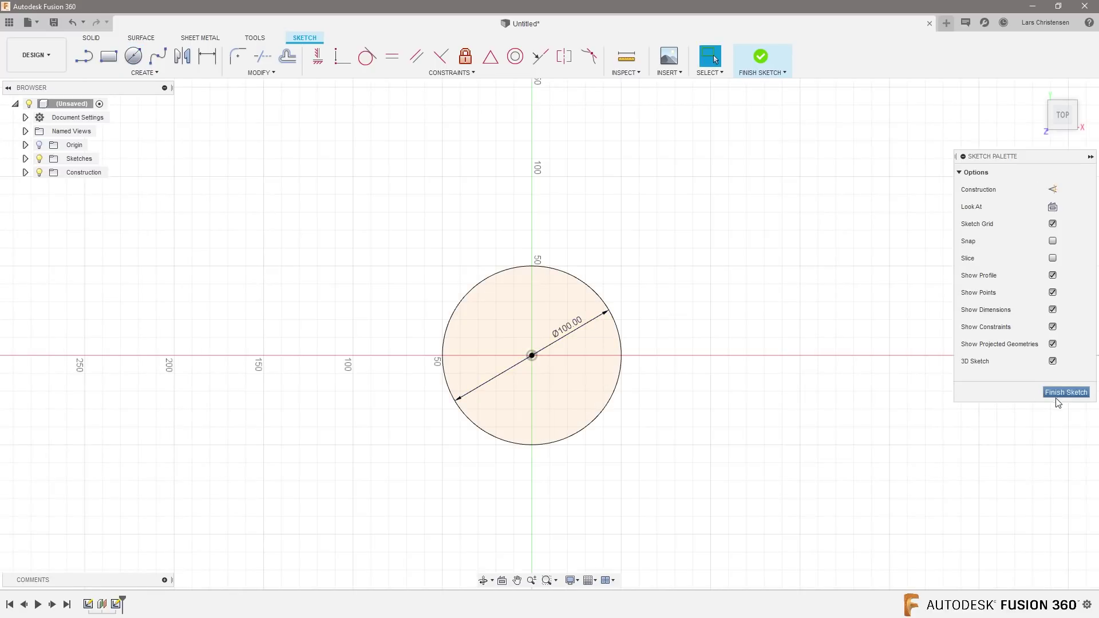
Step: Switch to the browser and look through the Wikipedia article on hyperboloids
key("F6")
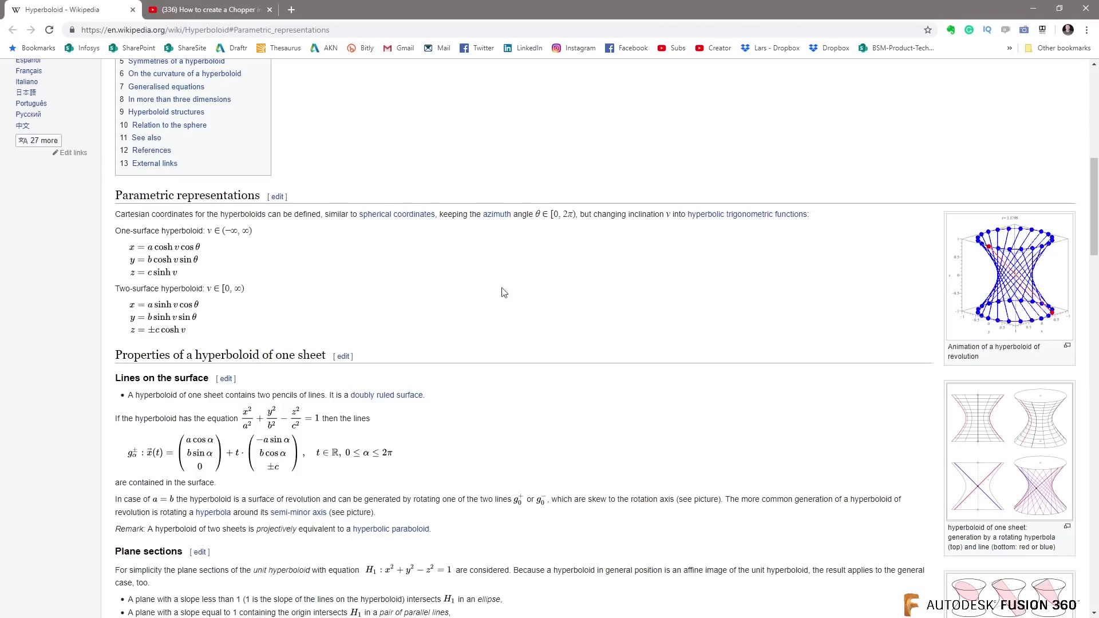
scroll(555, 328, "up", 6)
scroll(572, 328, "up", 3)
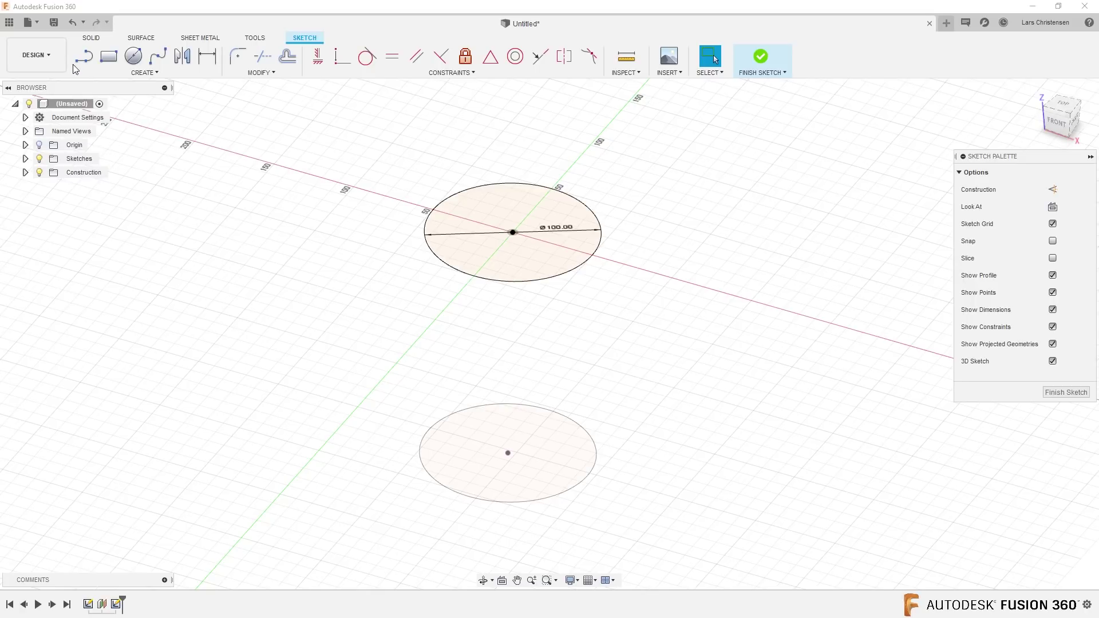
Step: Finish the upper circle's sketch in Fusion 360, and project both circles into a new sketch on the XZ plane
left_click(1065, 392)
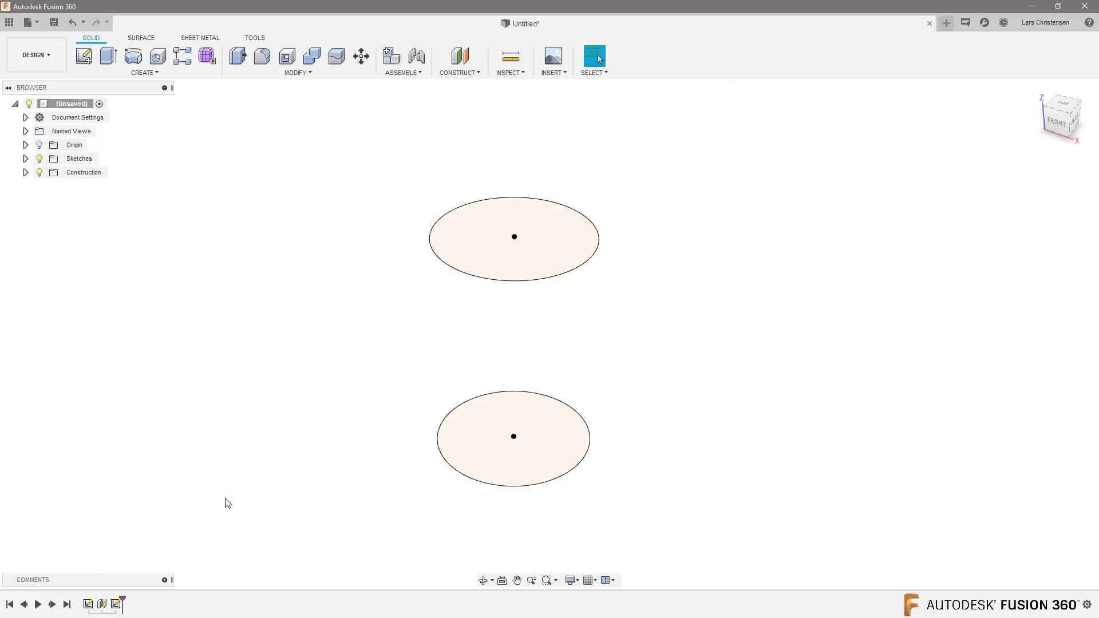
left_click(84, 56)
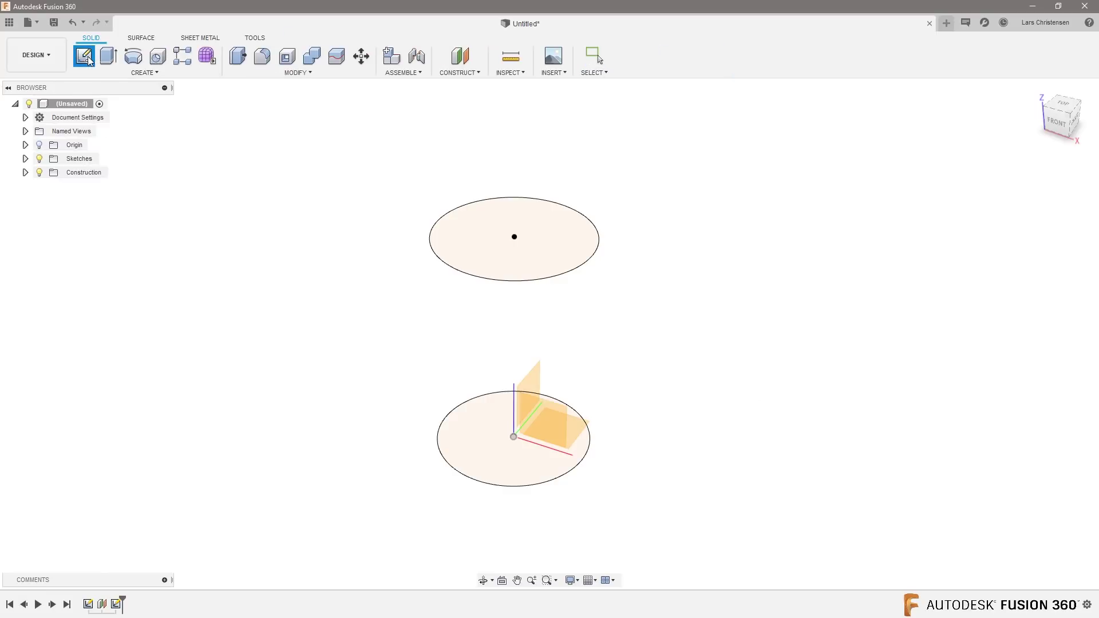
left_click(547, 417)
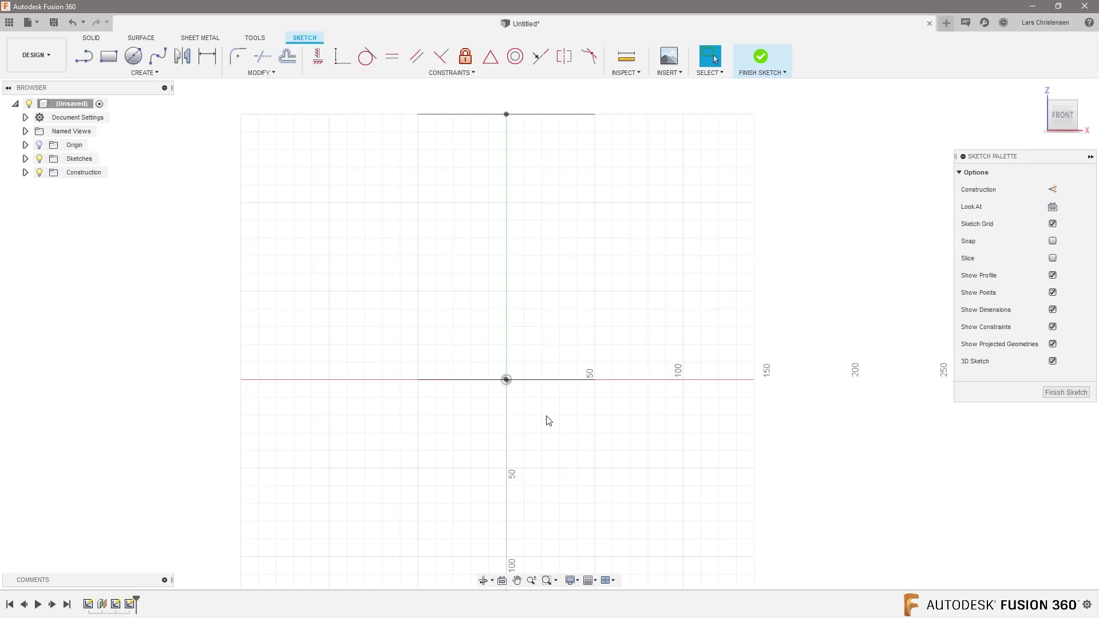
key("p")
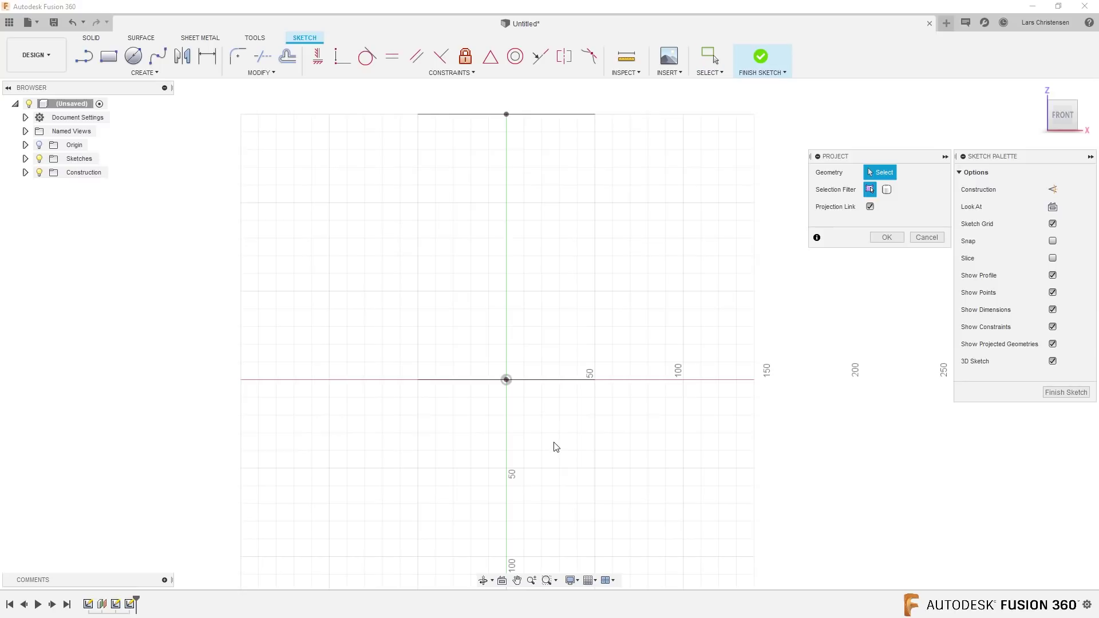
left_click(583, 379)
left_click(577, 114)
left_click(886, 236)
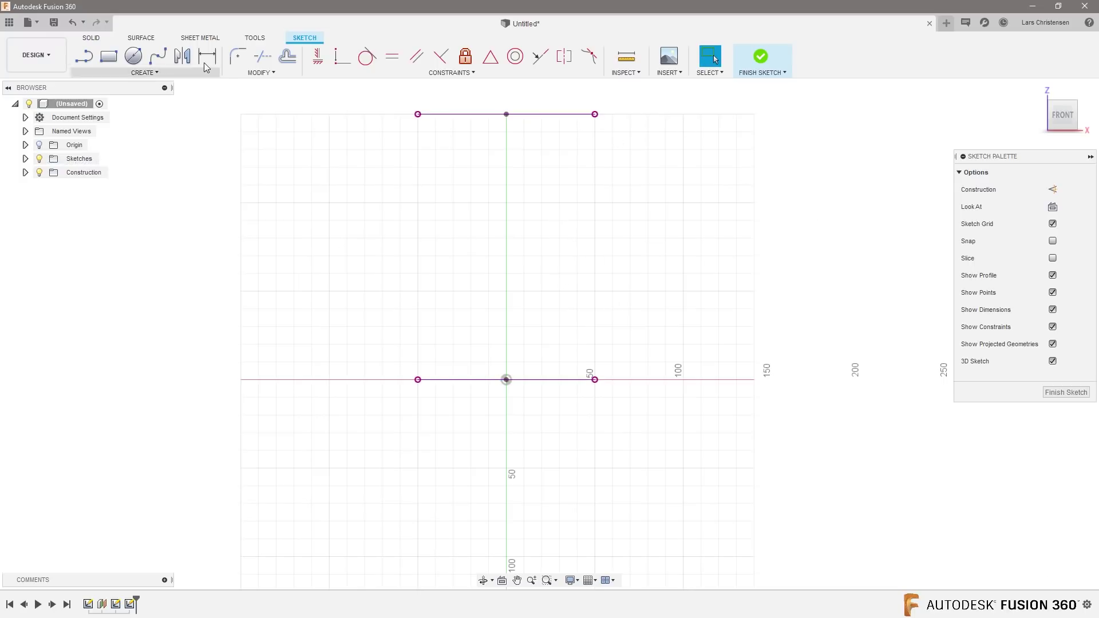
Step: Draw a fit point spline between the right ends of both projected circles, bowing inward through a point about 74 mm above the lower one
left_click(158, 56)
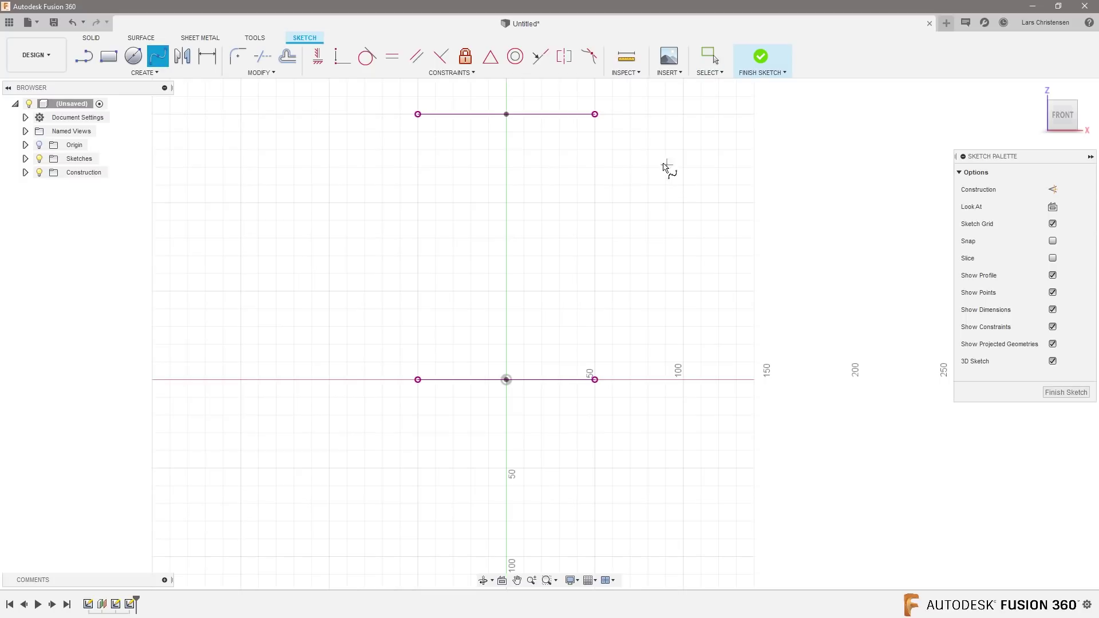
left_click(595, 115)
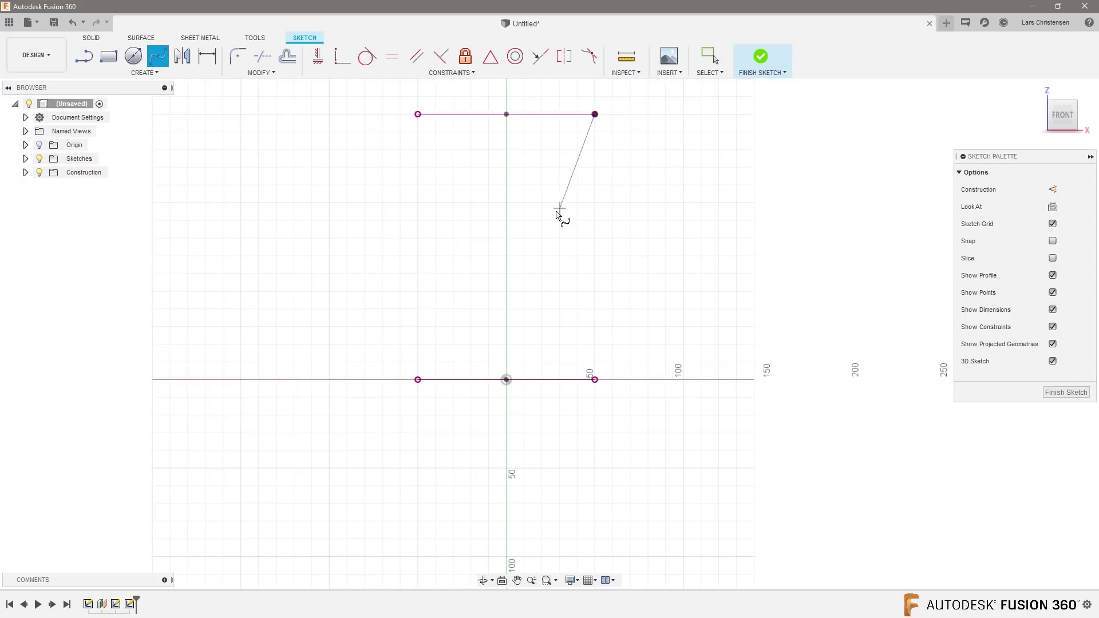
left_click(528, 241)
left_click(527, 250)
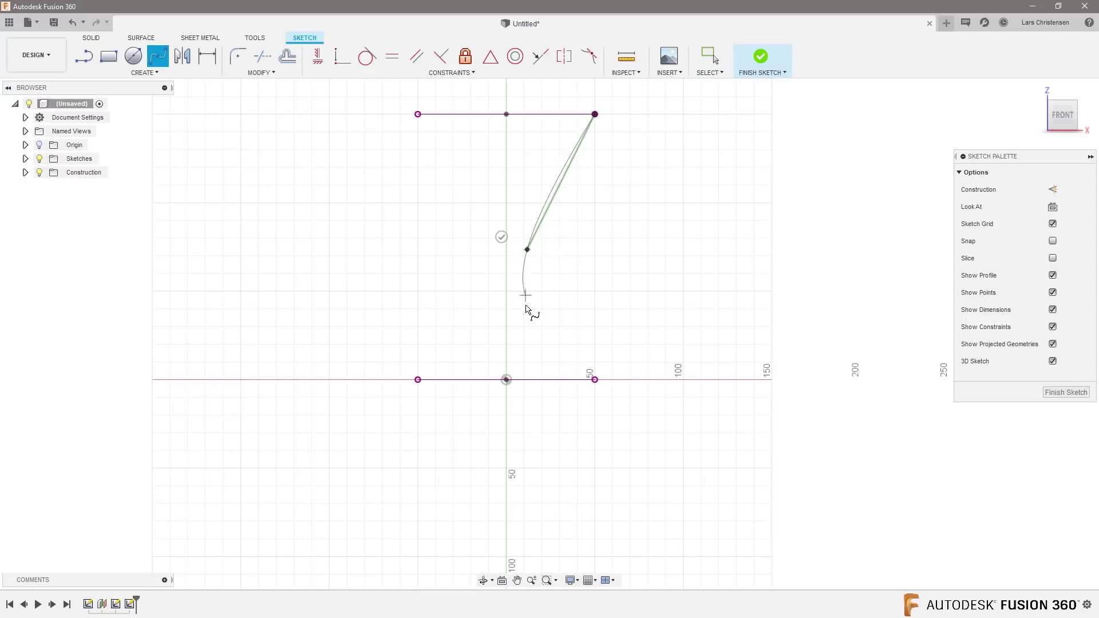
left_click(594, 380)
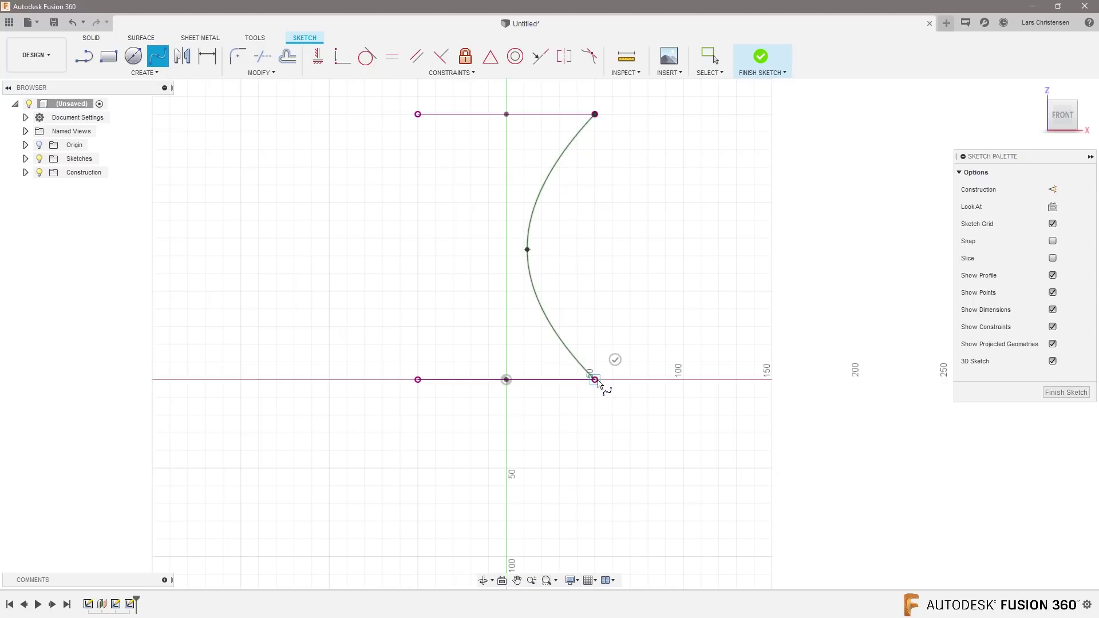
left_click(614, 359)
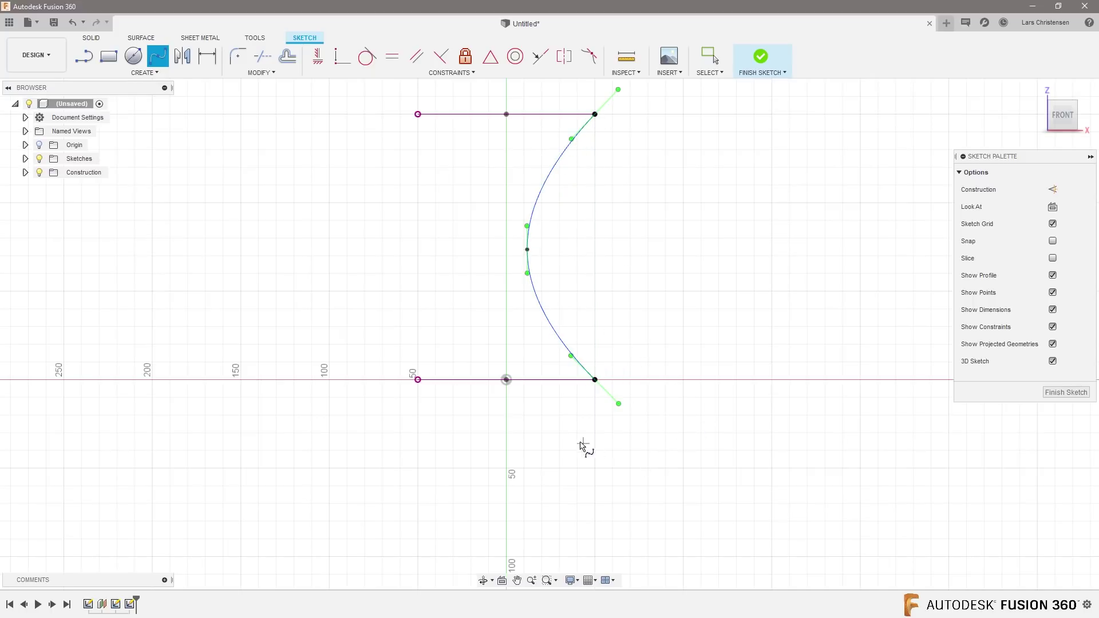
Step: Dimension the spline's middle point at 75 mm vertically above the origin
key("d")
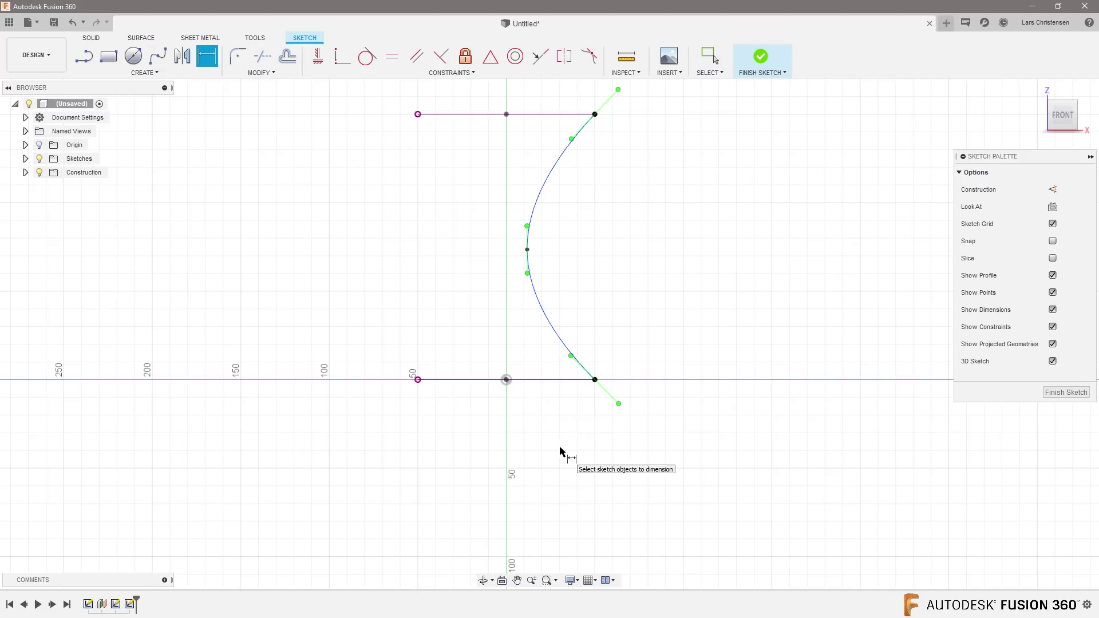
left_click(506, 379)
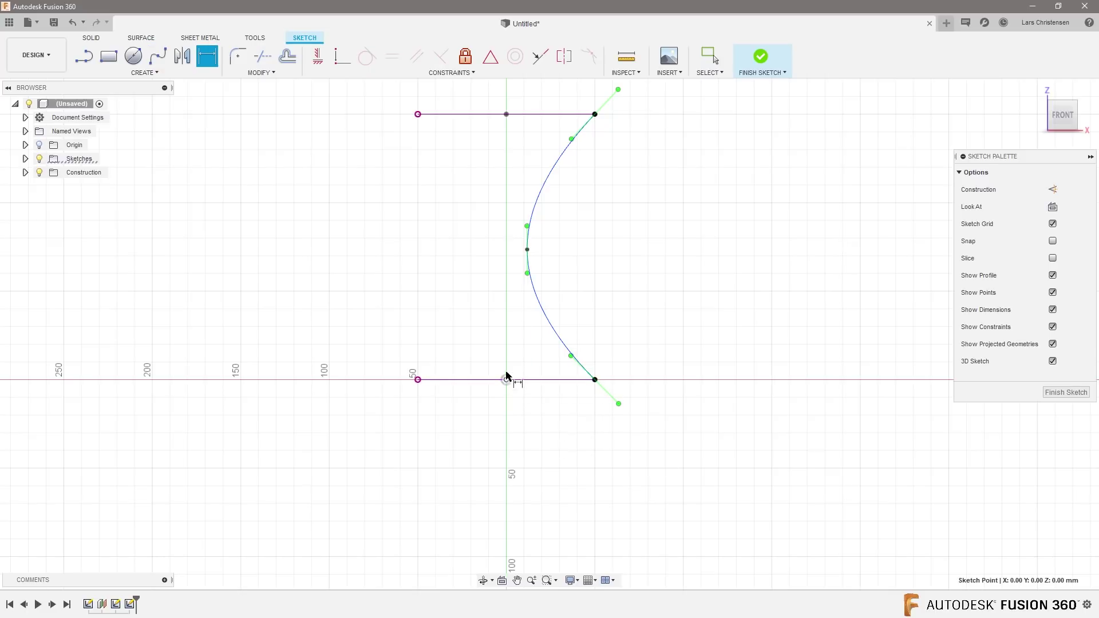
left_click(527, 249)
left_click(475, 305)
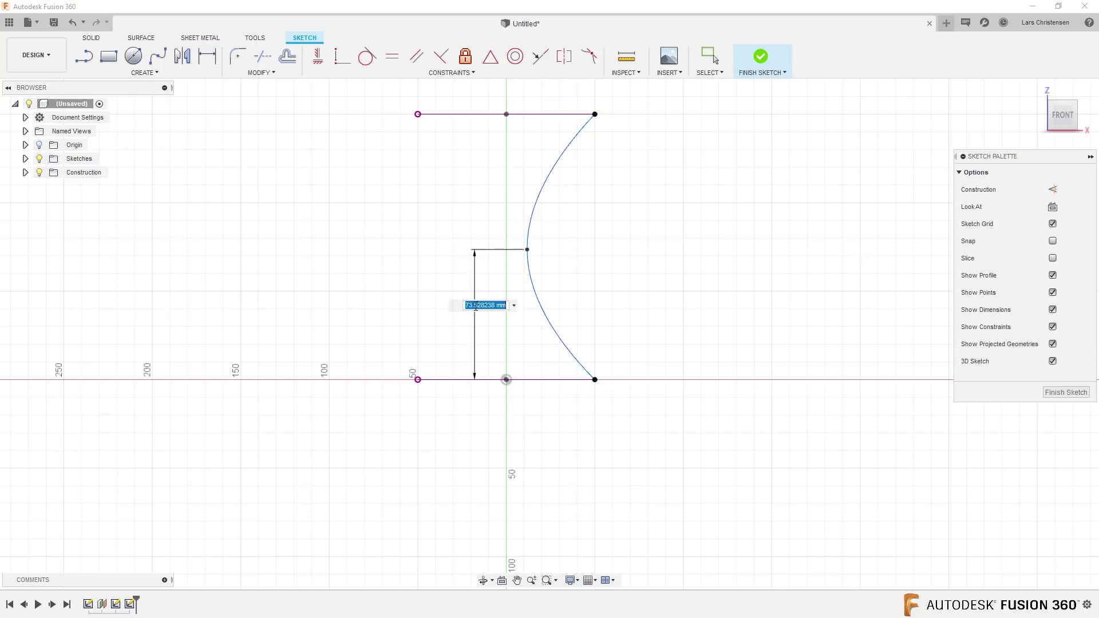
type("7")
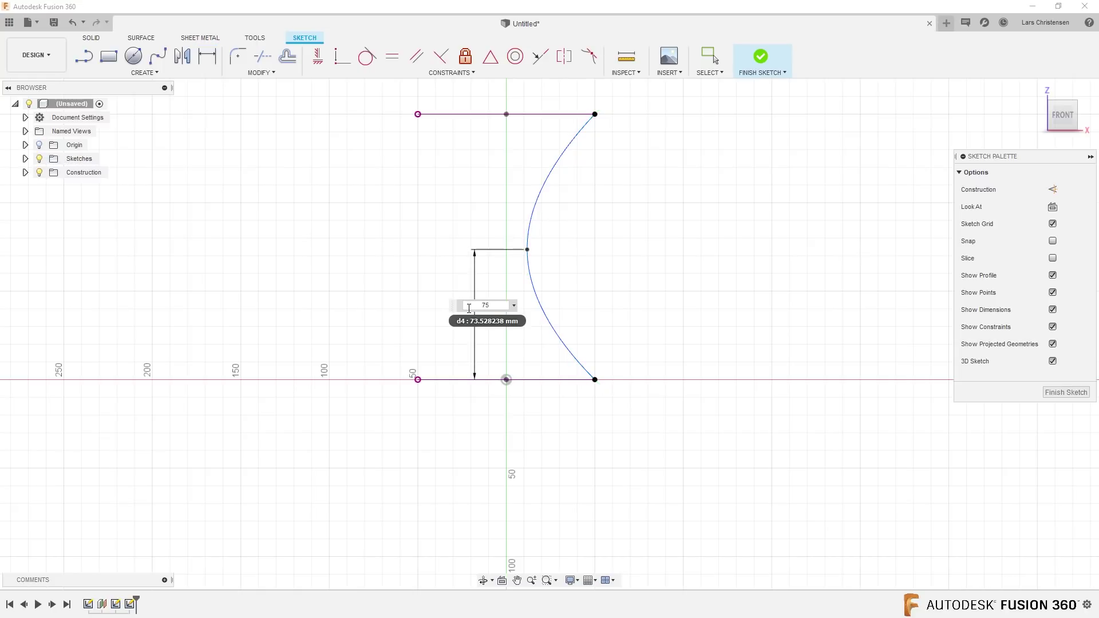
type("5")
key("Return")
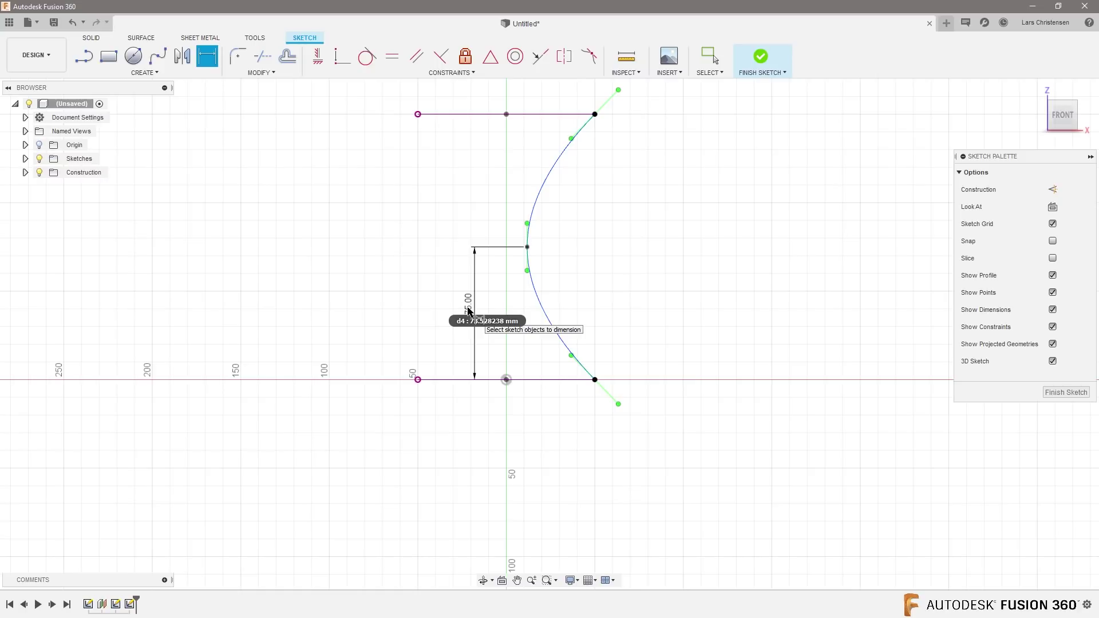
Step: Dimension the spline's middle point at 15 mm horizontally from the origin
left_click(507, 380)
left_click(527, 248)
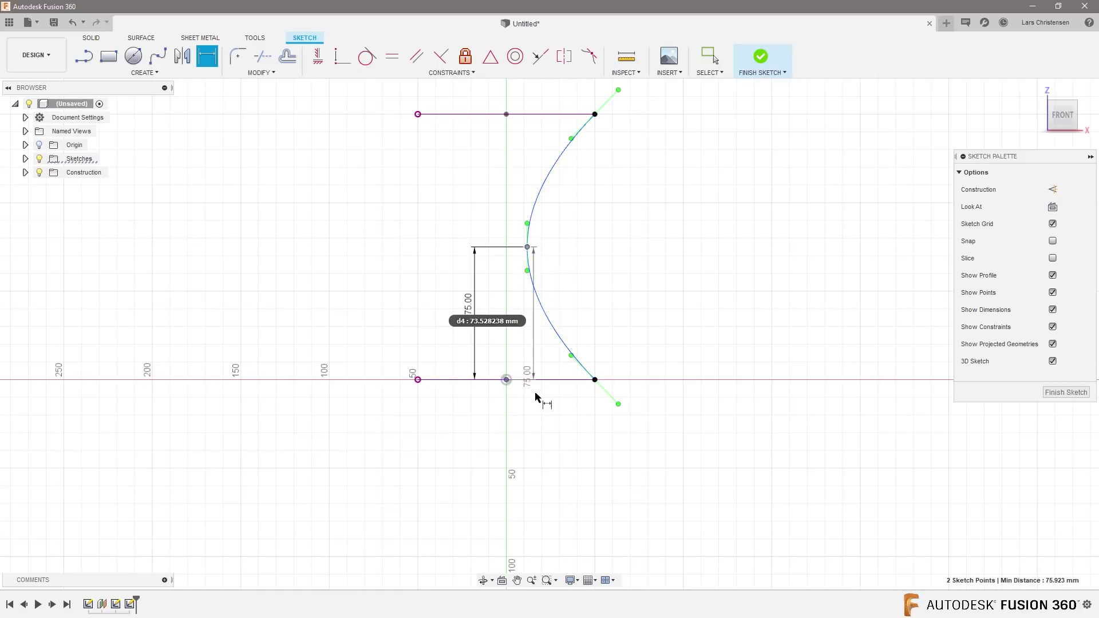
left_click(513, 433)
type("15")
key("Return")
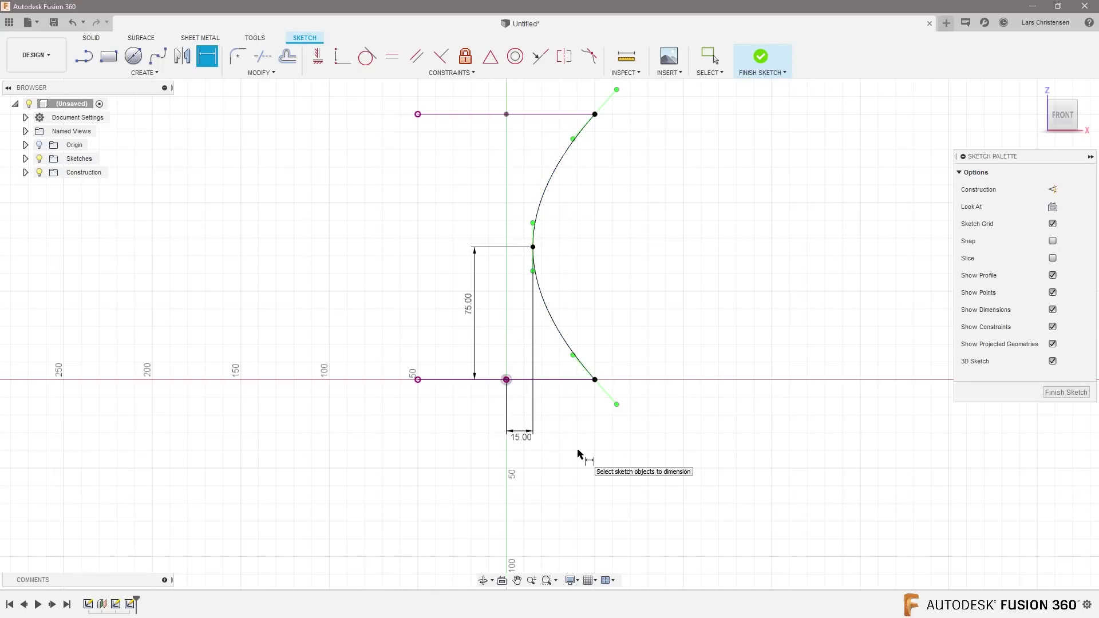
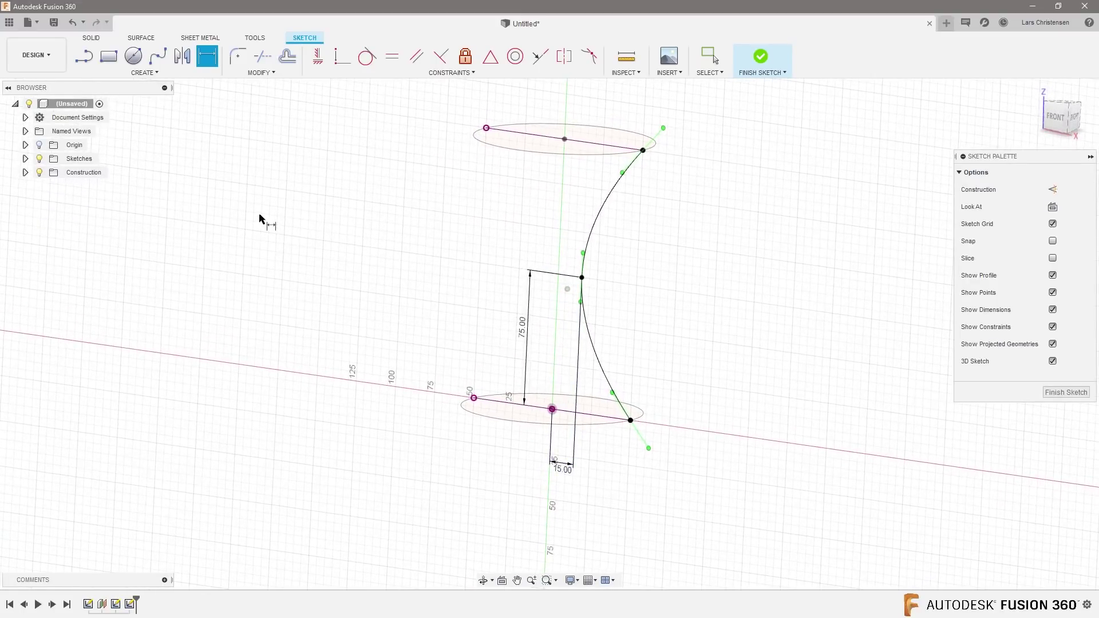
Step: Offset the side spline by -2 mm to form a thin curved wall profile
key("o")
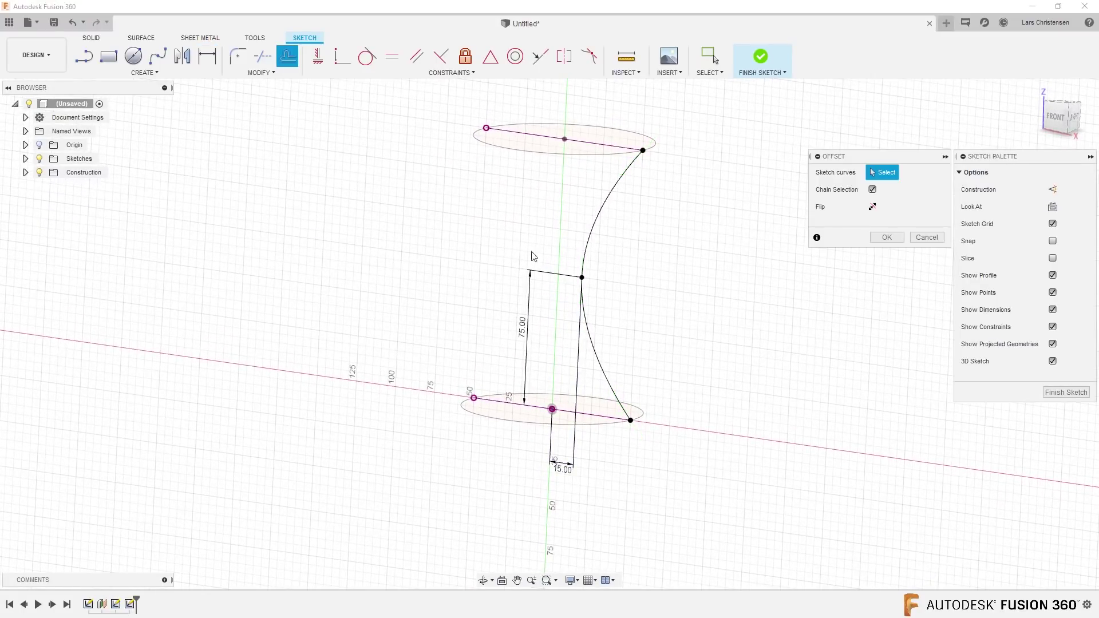
left_click(592, 229)
type("-2")
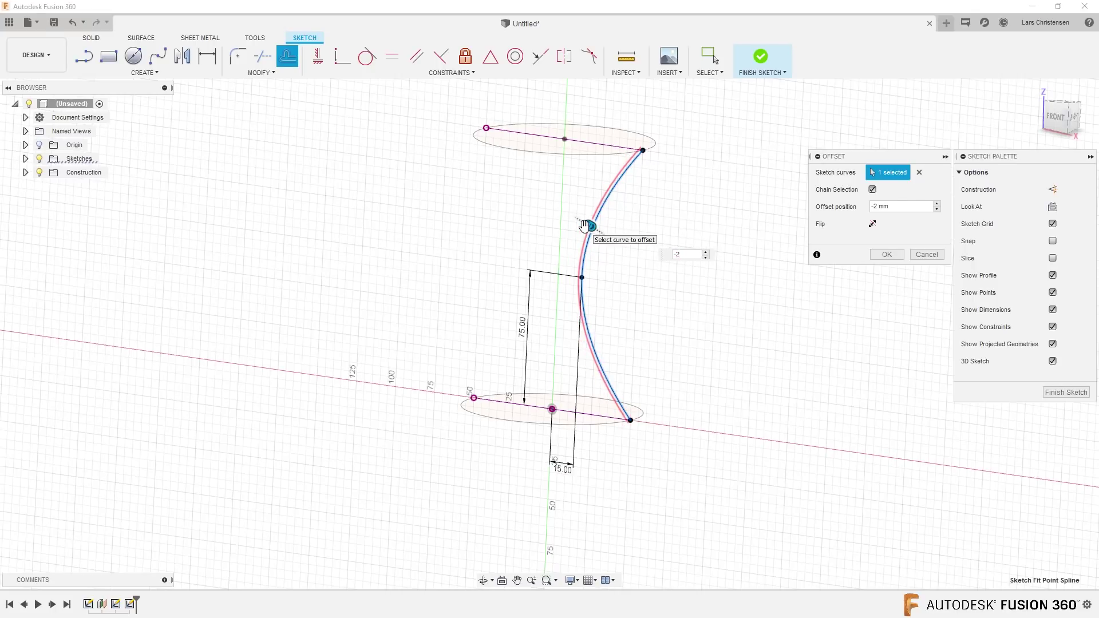
key("Return")
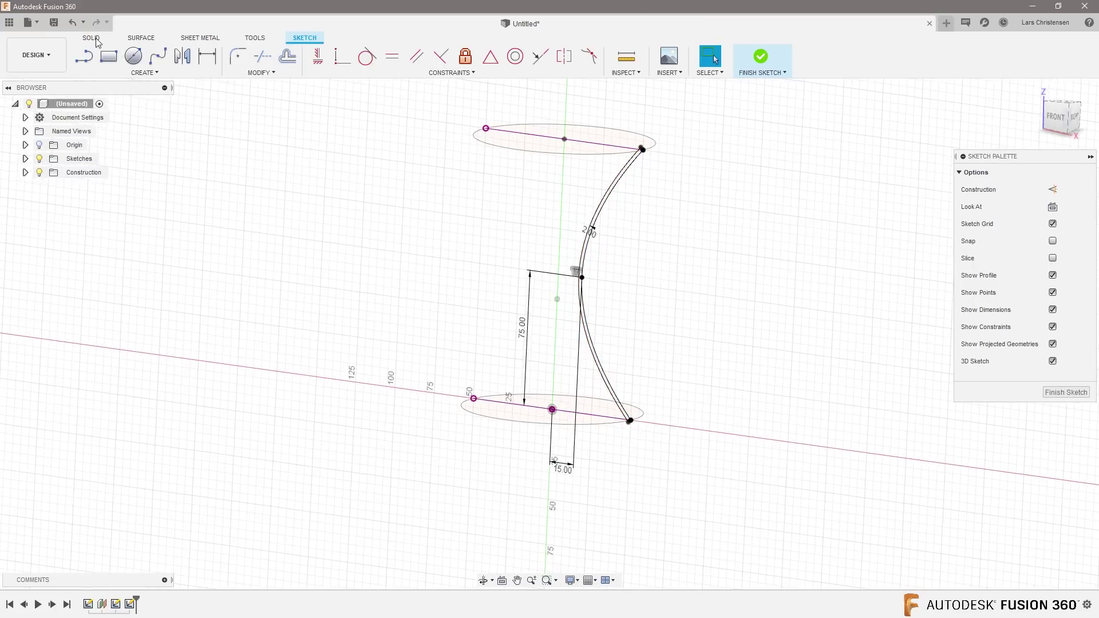
Step: Revolve the thin curved profile 360 degrees about the vertical Z axis as a new body
left_click(91, 39)
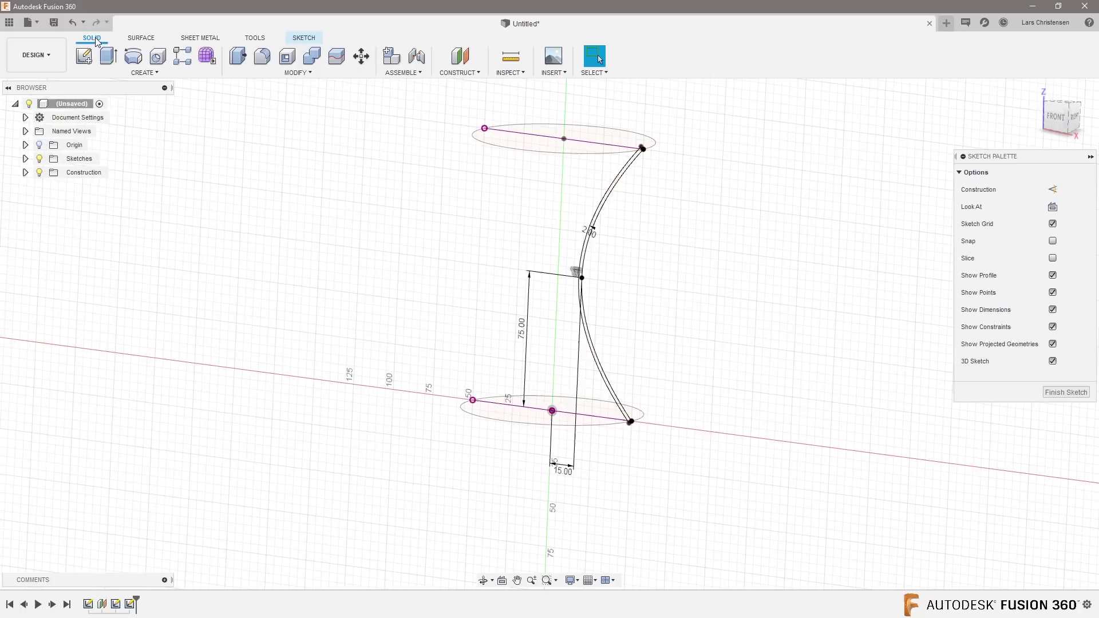
left_click(133, 57)
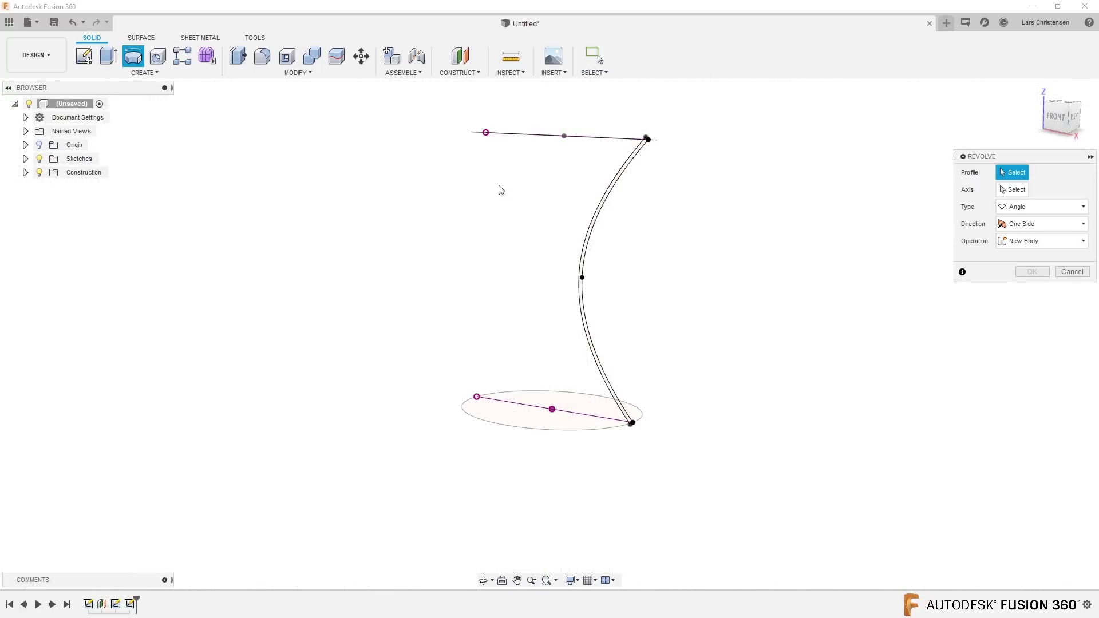
left_click(593, 229)
left_click(1012, 190)
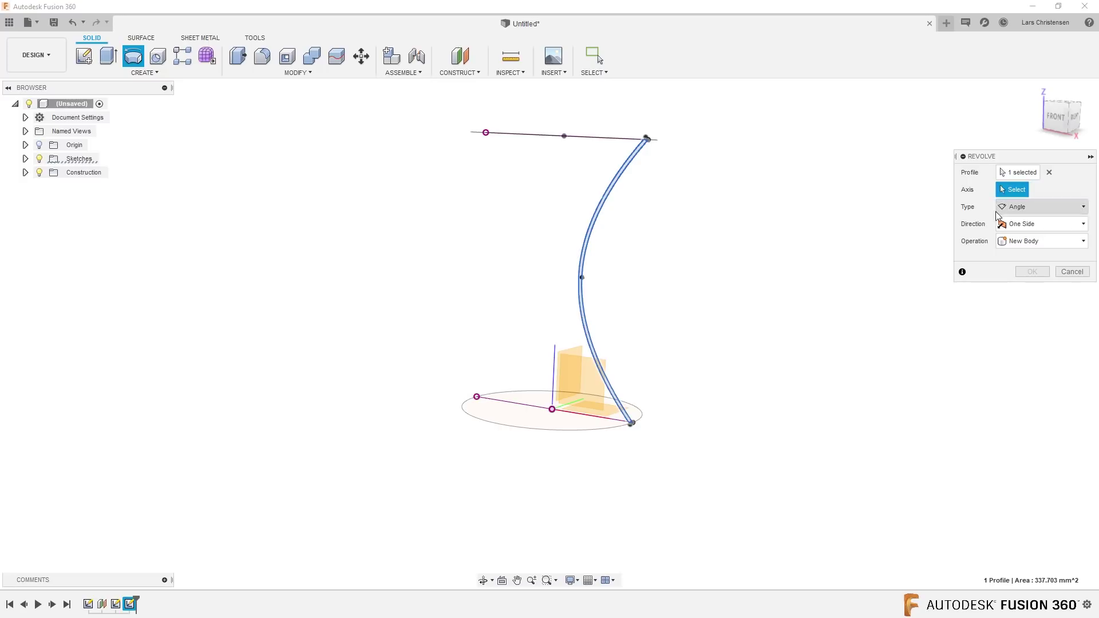
left_click(555, 368)
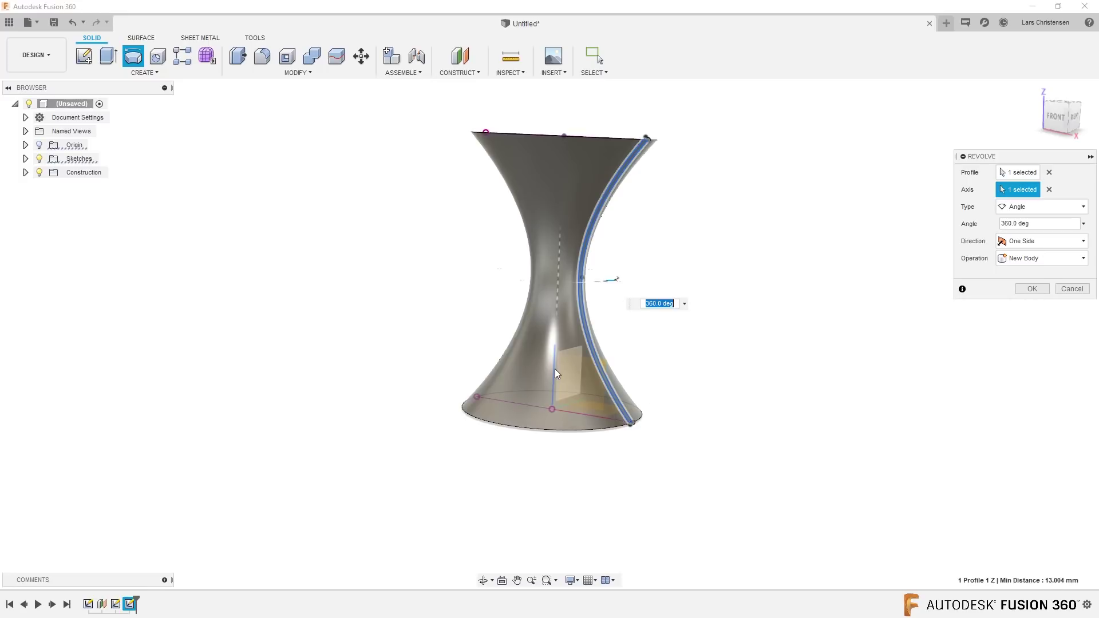
left_click(1031, 288)
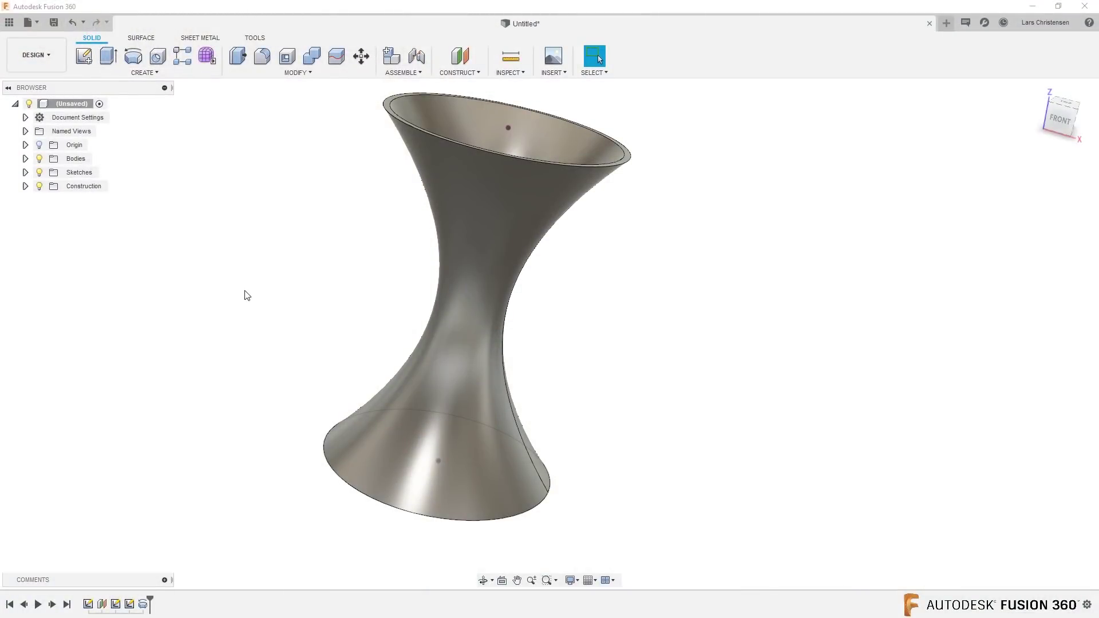
Step: Delete the revolve feature and the side profile sketch, keeping only the two circle sketches and the construction plane
middle_click_drag(239, 314, 244, 401, "shift")
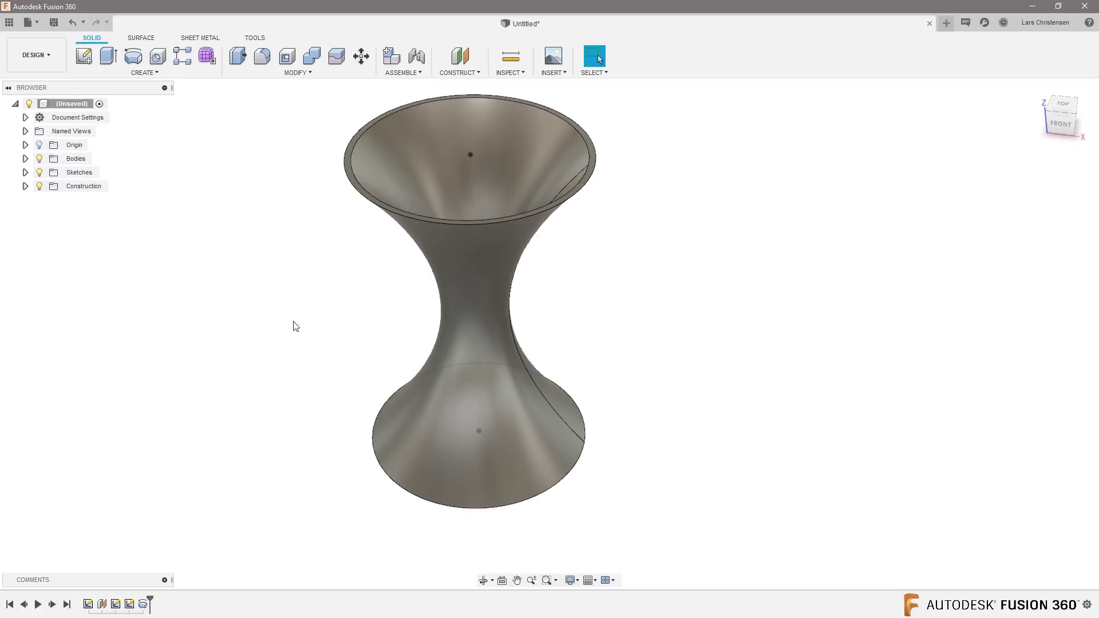
middle_click_drag(276, 330, 166, 472, "shift")
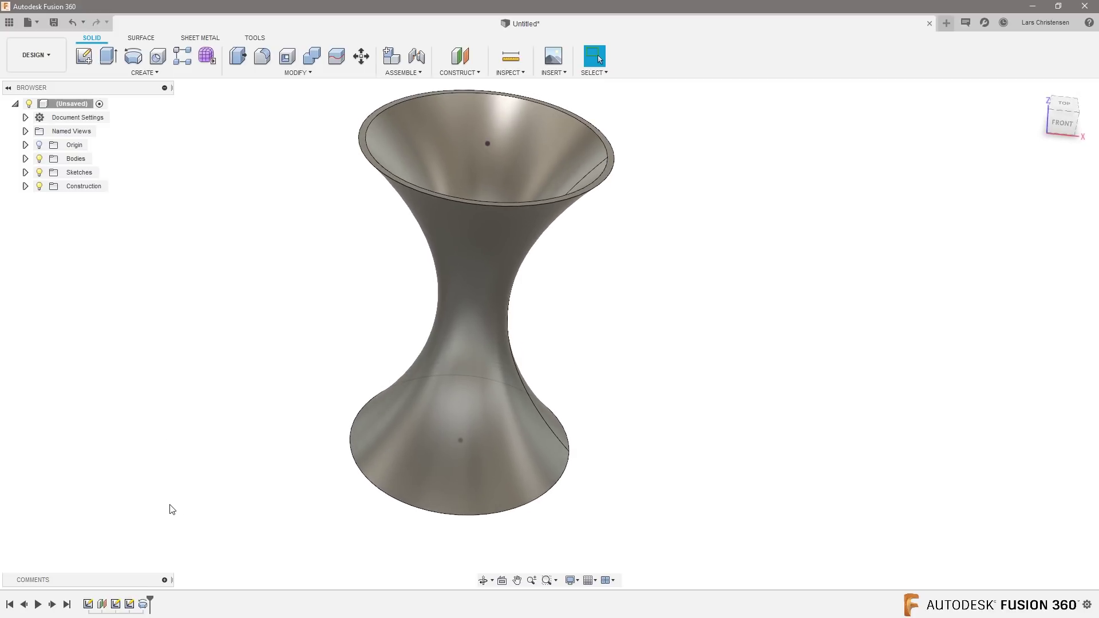
left_click(143, 605)
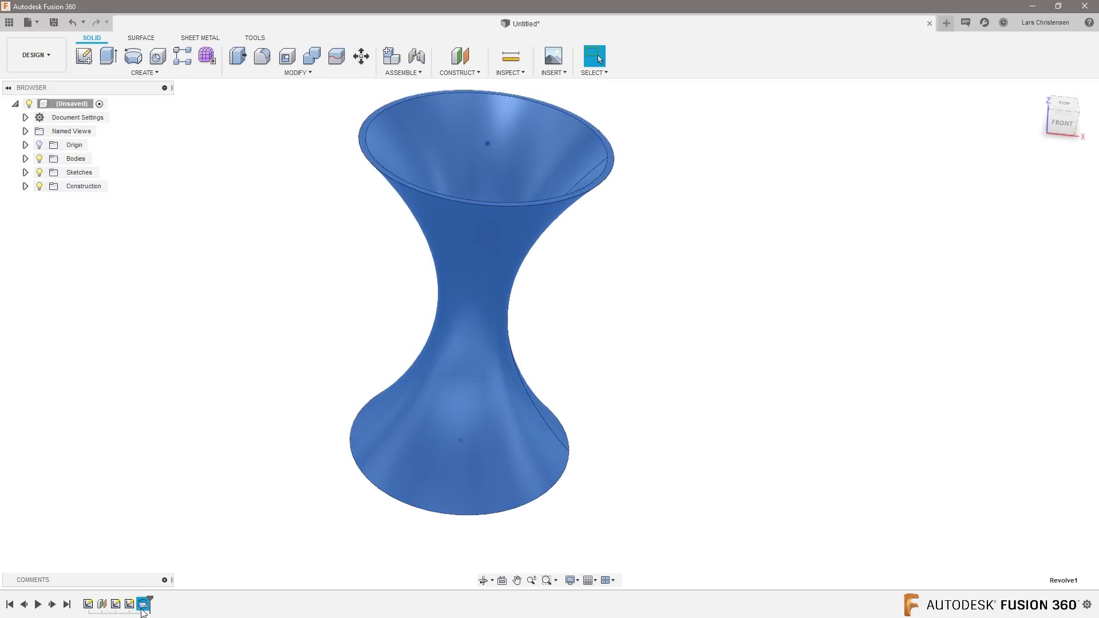
key("Delete")
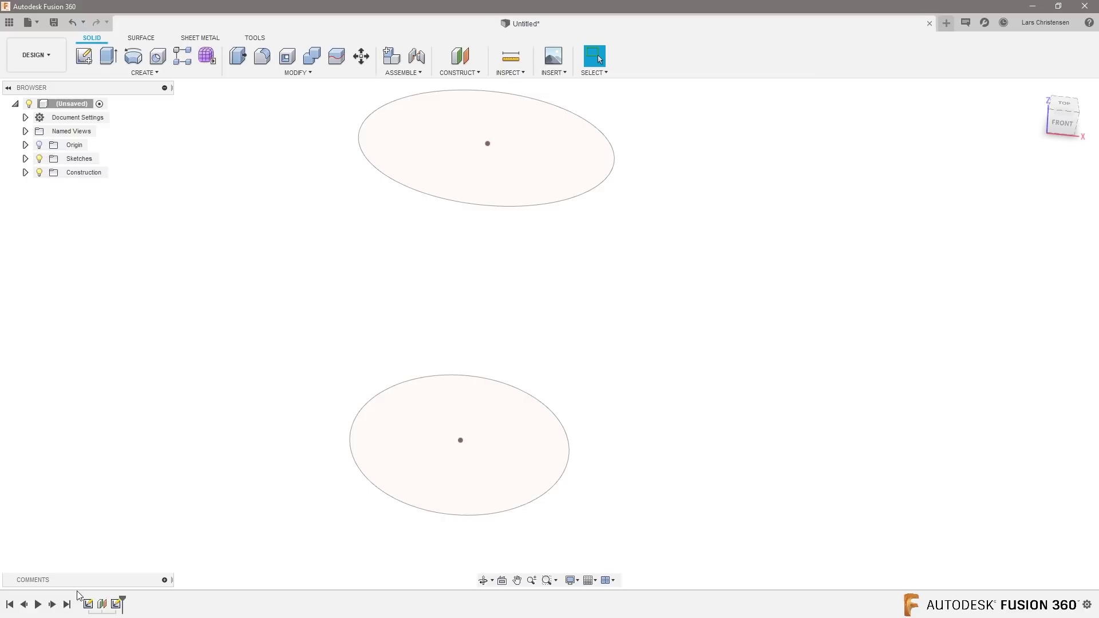
Step: Edit the lower circle's sketch and place a sketch point on the circle's lower-left edge
right_click(88, 604)
left_click(114, 485)
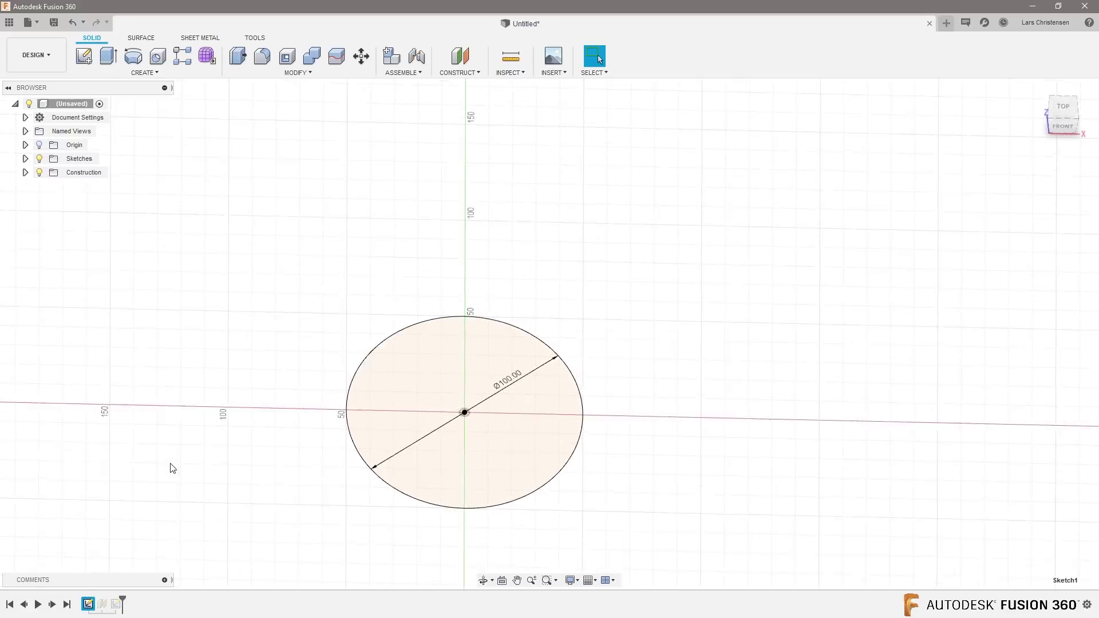
left_click(140, 73)
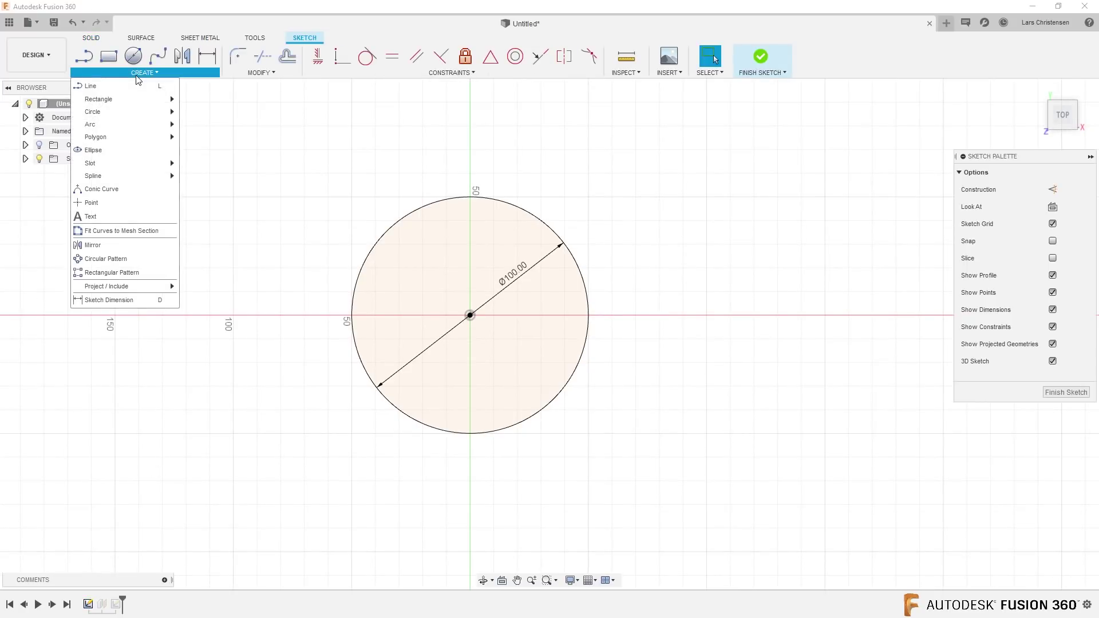
left_click(91, 203)
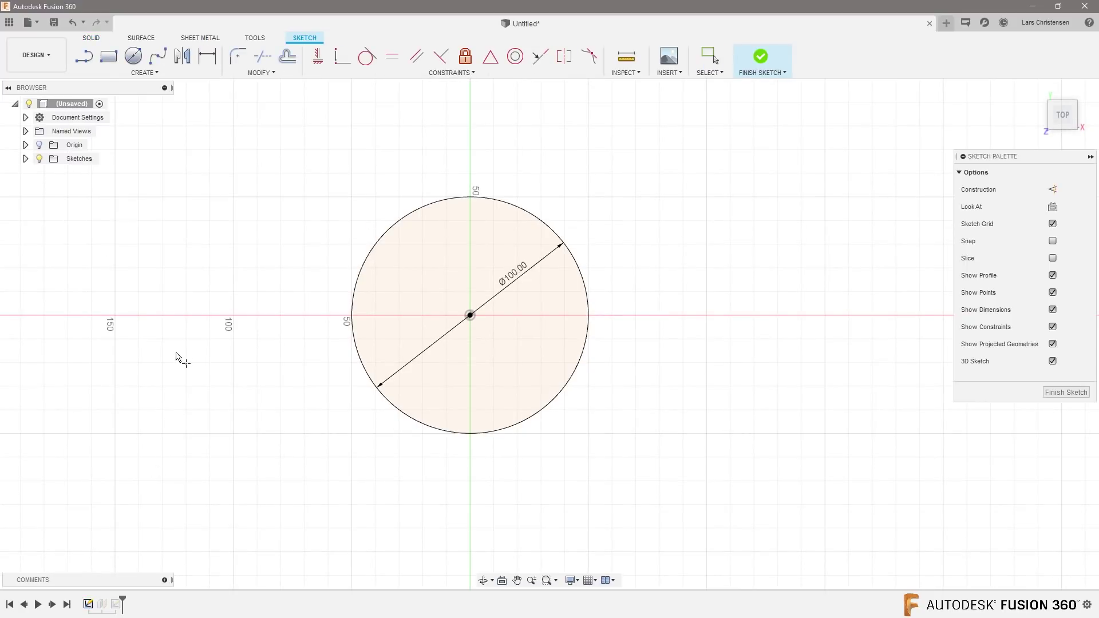
left_click(394, 406)
Step: Dimension the lower circle's edge point at 35 mm vertically from the circle's center, and finish the sketch
key("d")
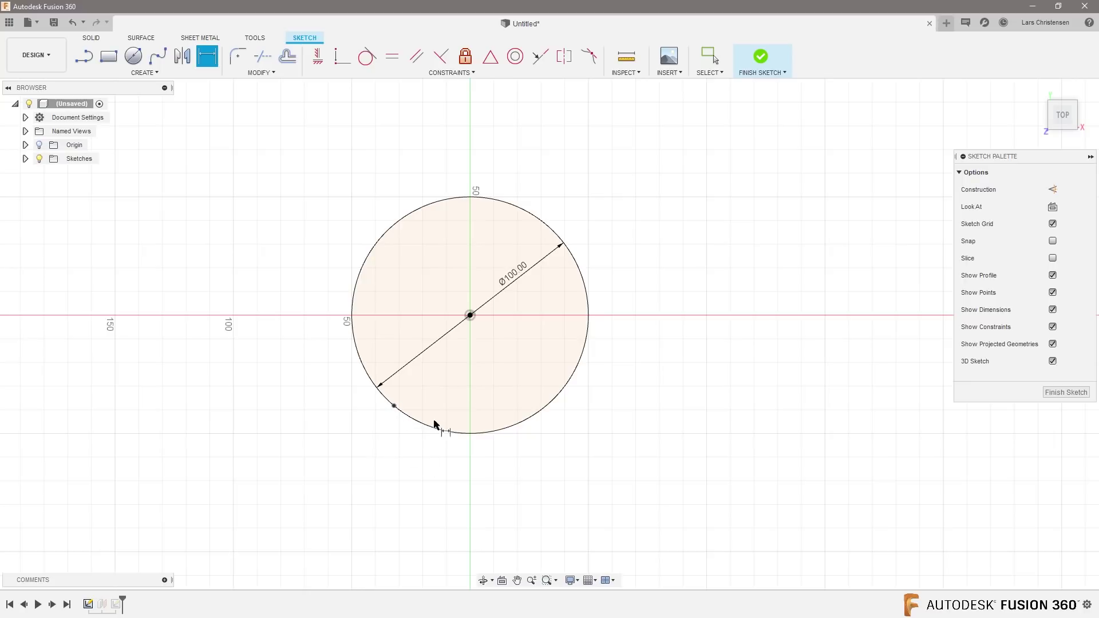
left_click(469, 316)
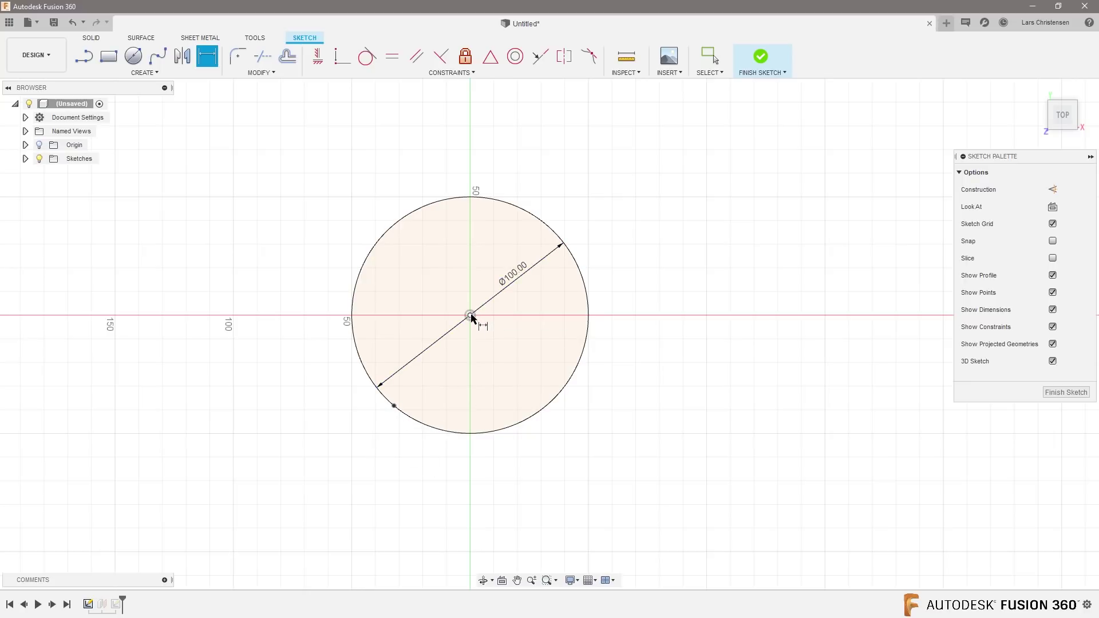
left_click(393, 405)
left_click(310, 351)
type("35")
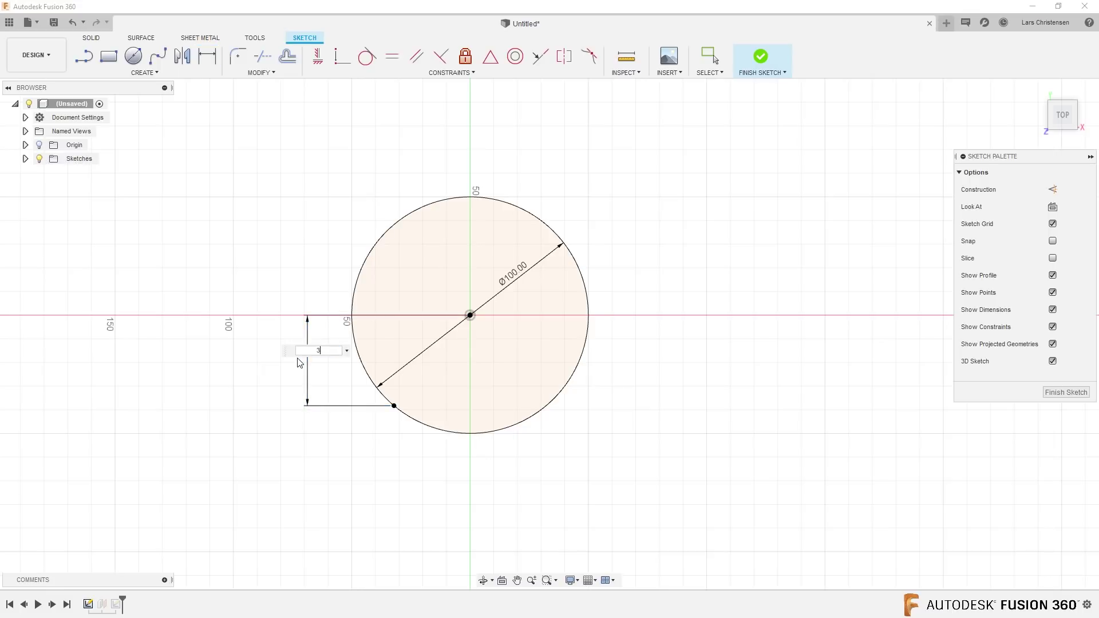
key("Return")
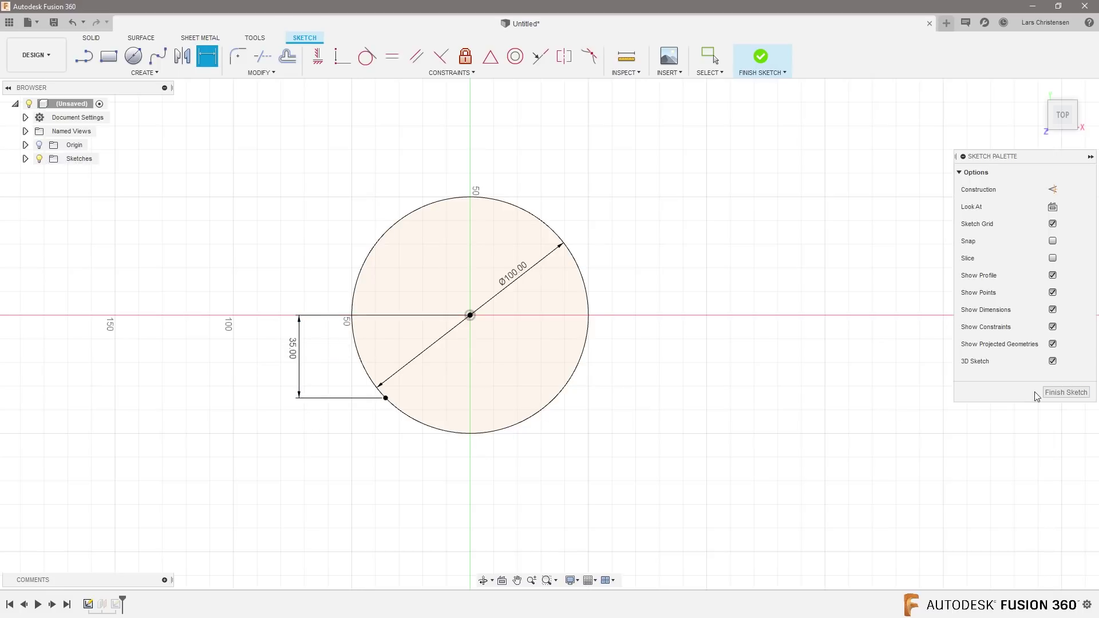
left_click(1066, 392)
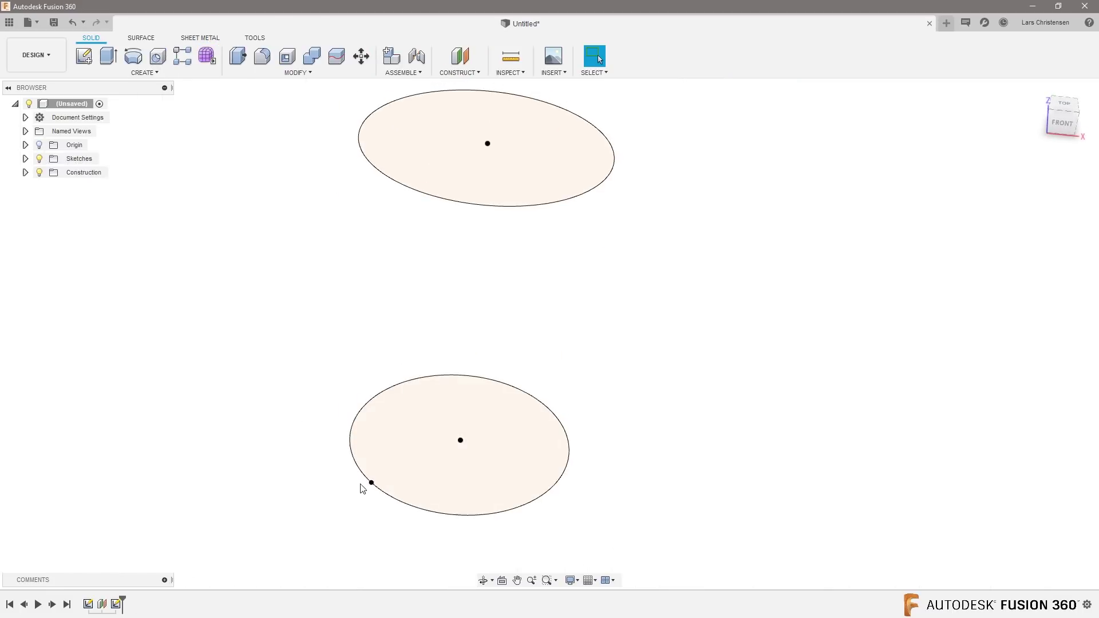
Step: Edit the upper circle's sketch and place a sketch point on the circle's lower-right edge
right_click(117, 604)
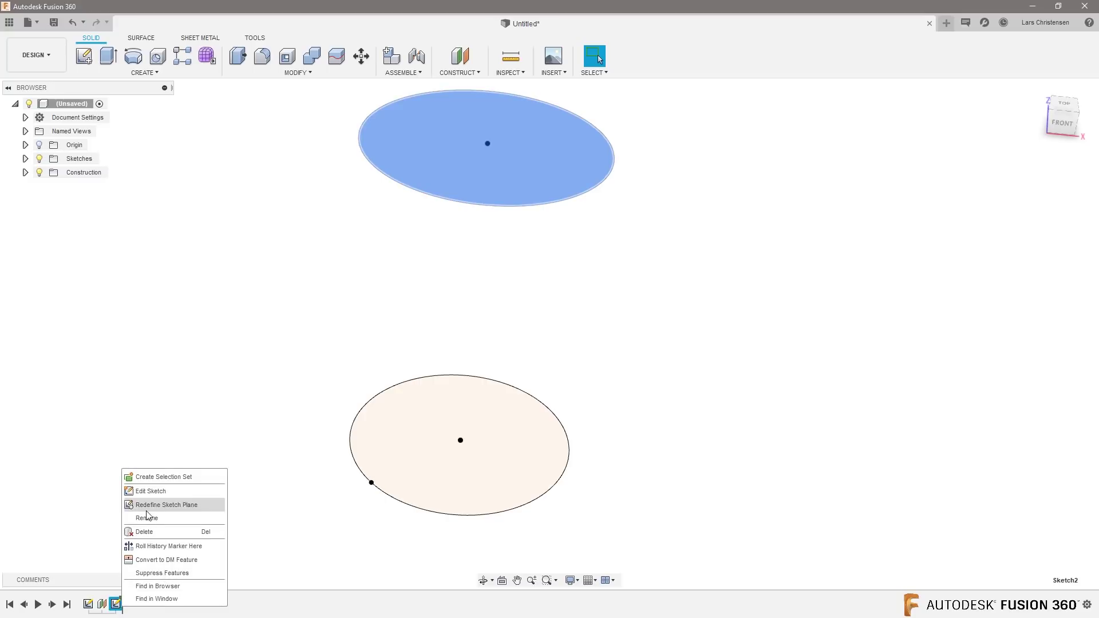
left_click(151, 488)
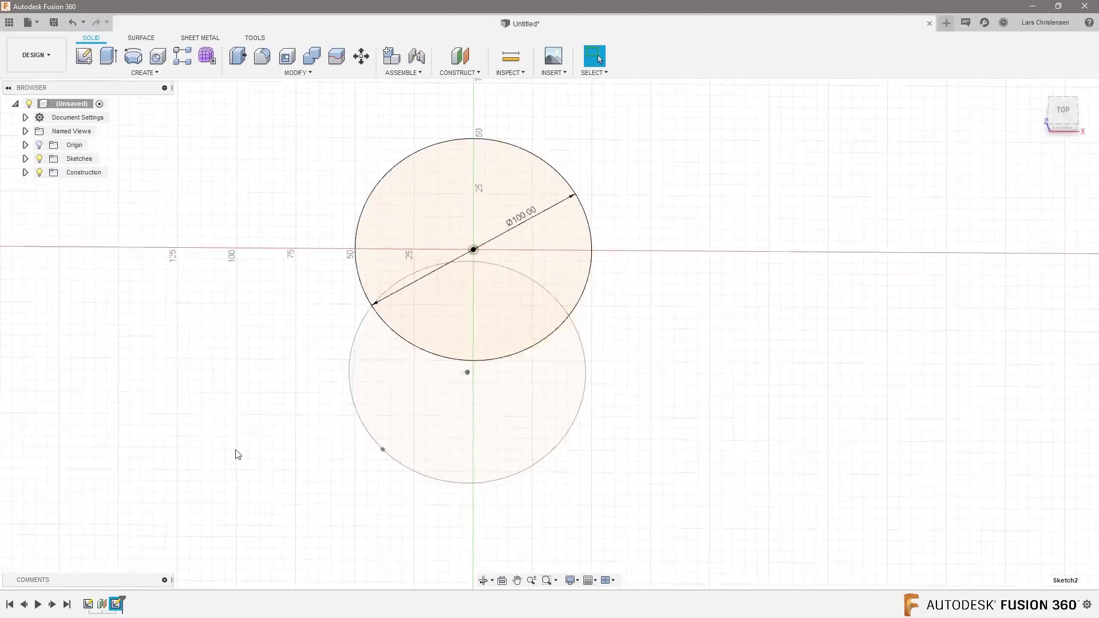
left_click(143, 73)
left_click(119, 199)
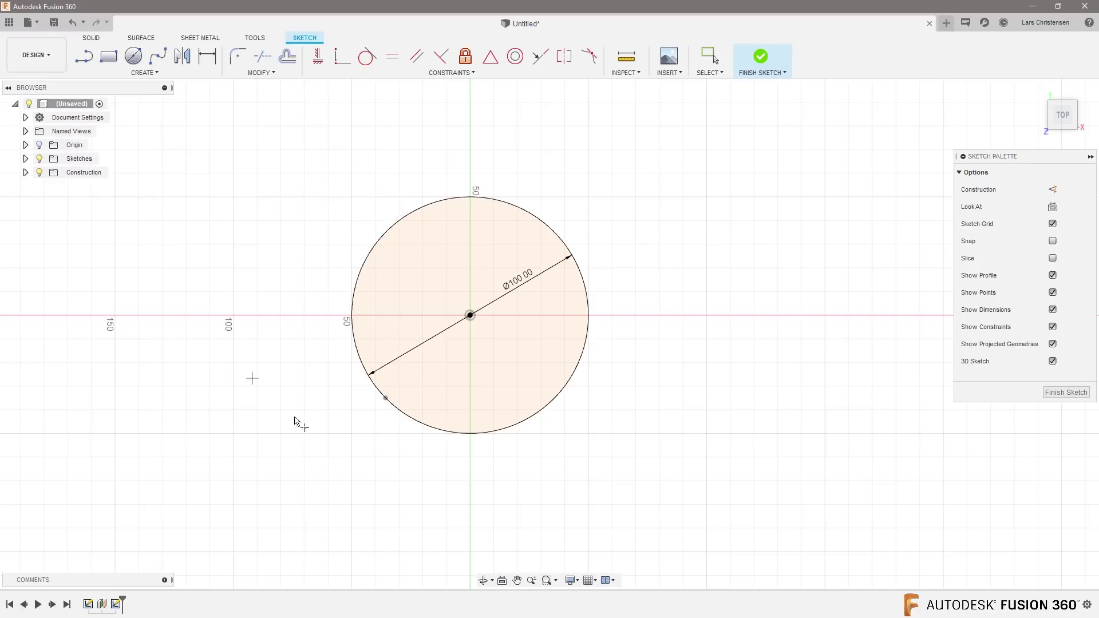
left_click(528, 418)
Step: Dimension the upper circle's edge point at 45 mm vertically from the circle's center, and finish the sketch
key("d")
left_click(470, 315)
left_click(528, 419)
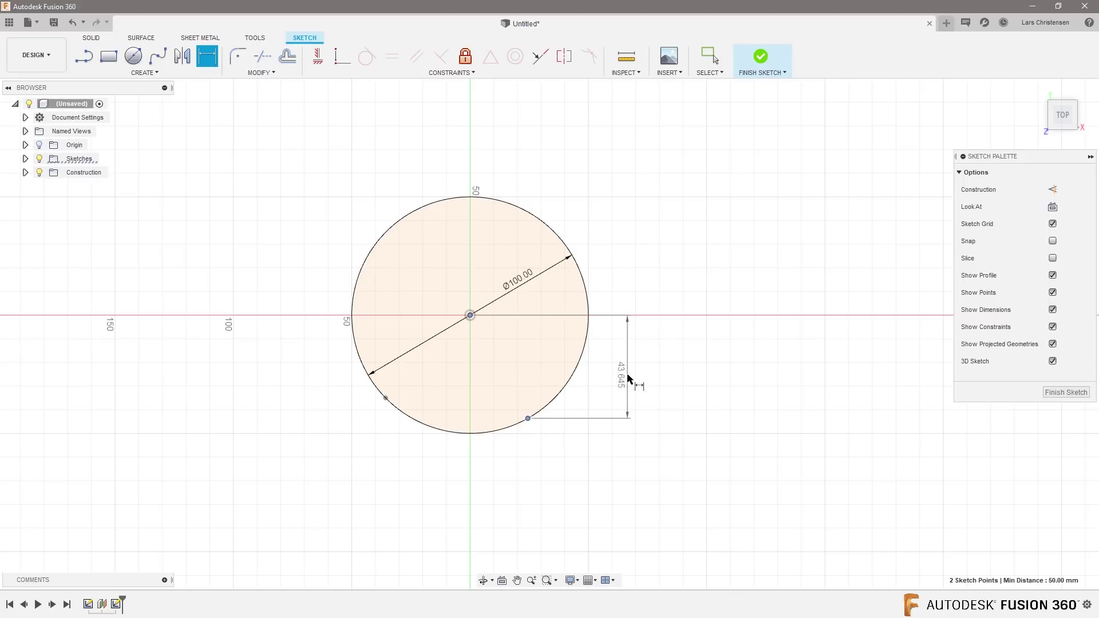
left_click(627, 378)
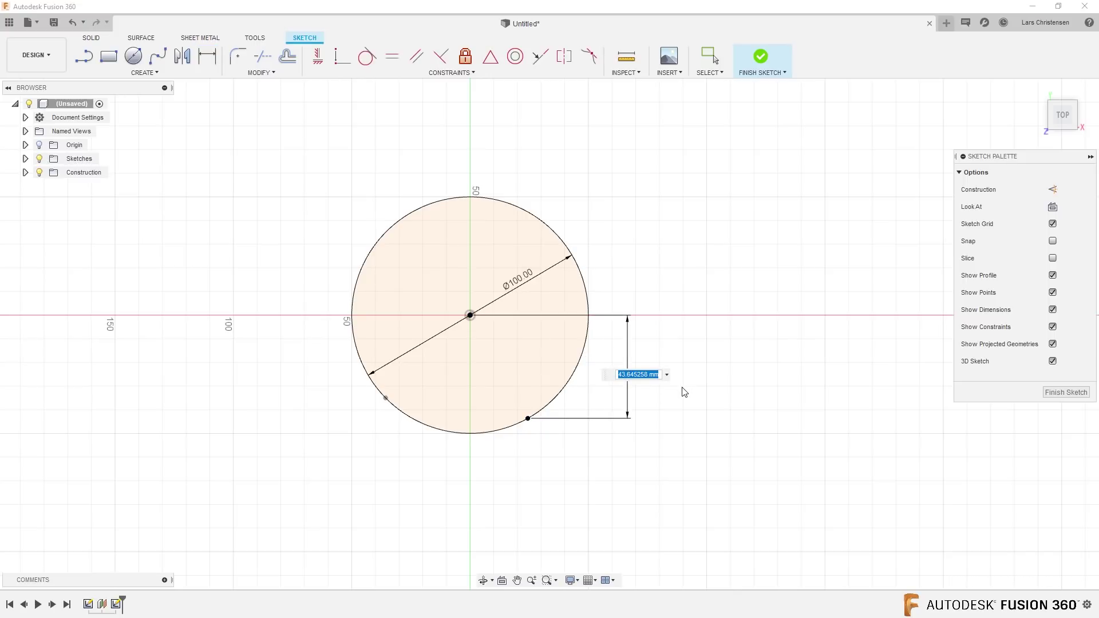
type("45")
key("Return")
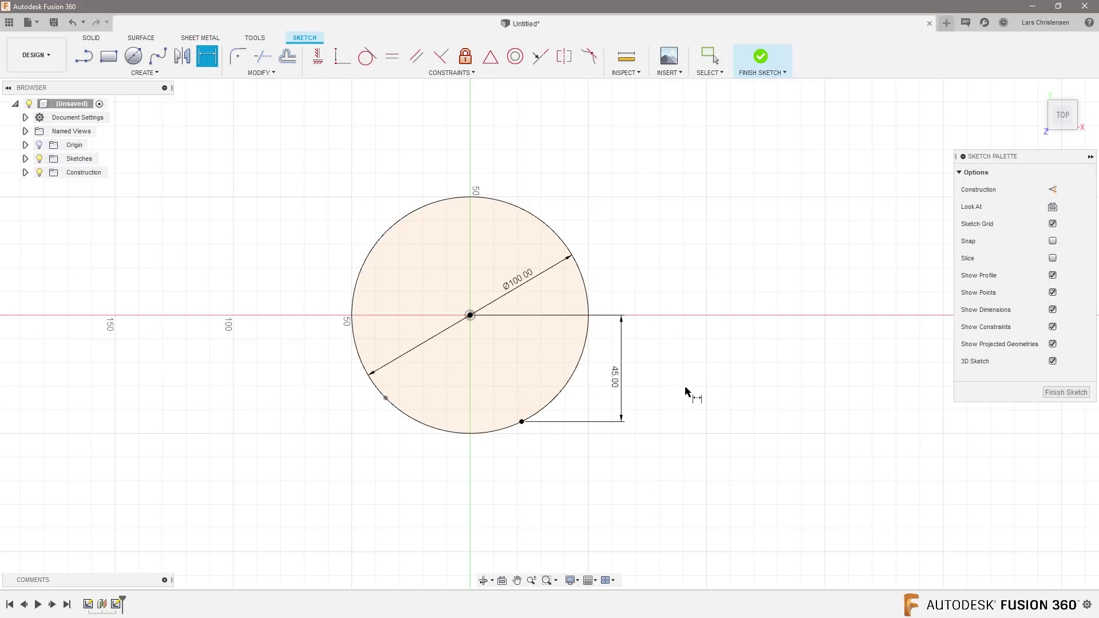
left_click(1064, 393)
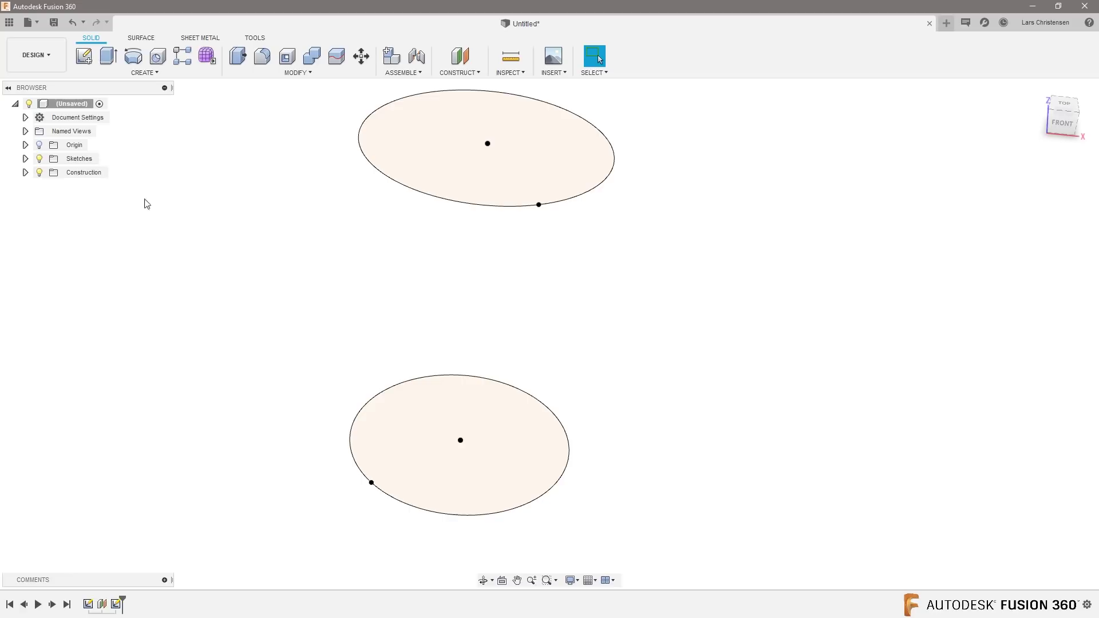
Step: Start a new sketch on the XZ plane and draw a slanted line about 88 mm long beside the two circles
left_click(83, 56)
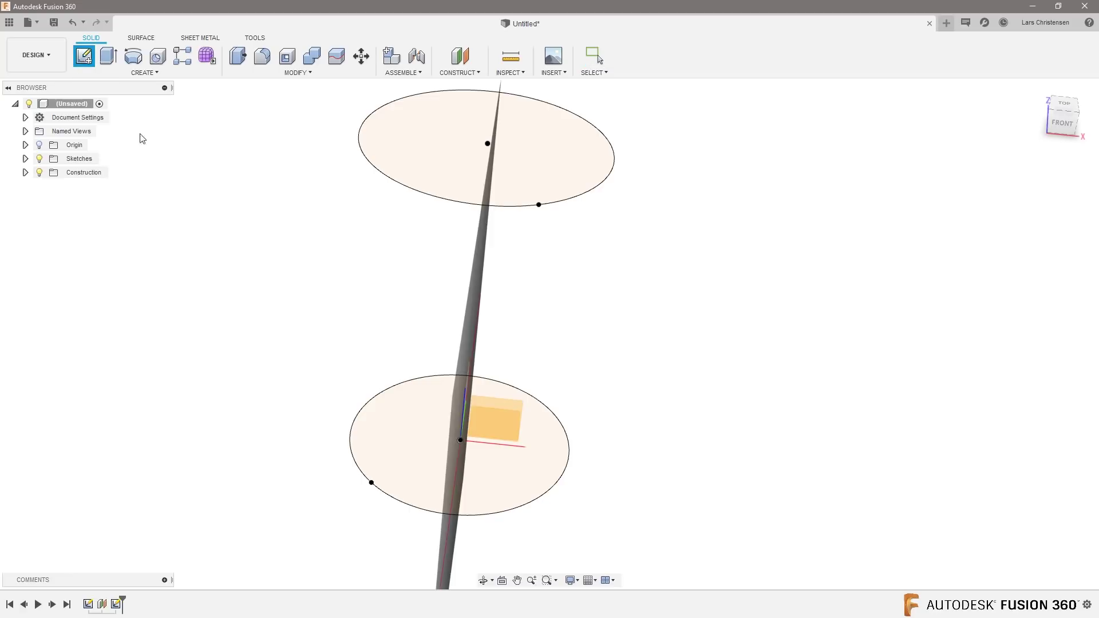
left_click(495, 414)
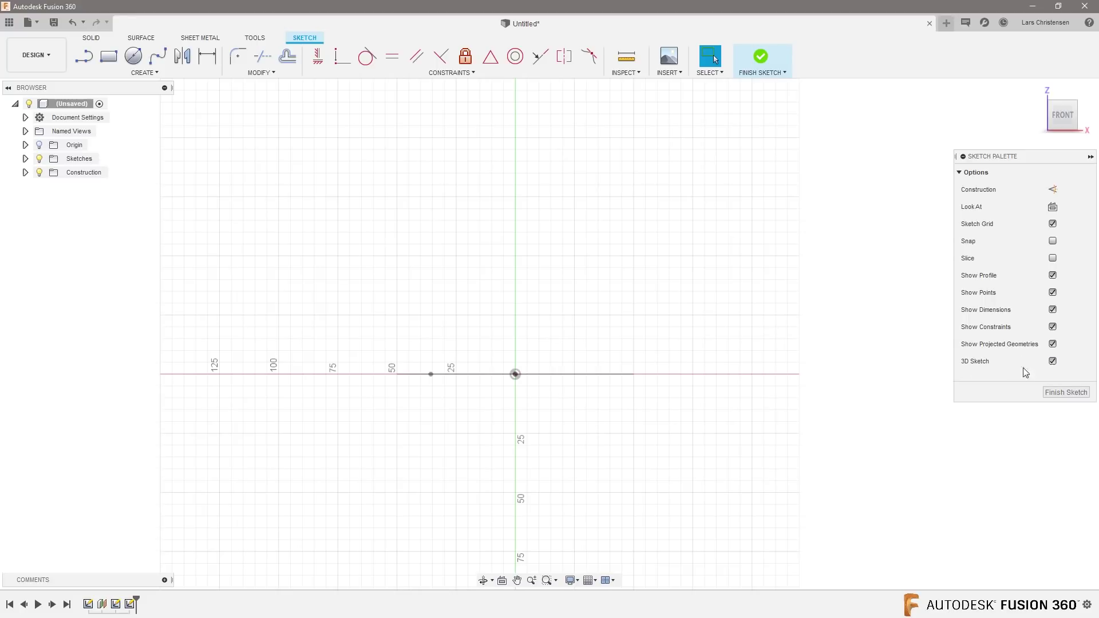
mouse_move(849, 486)
middle_mouse_down("shift")
mouse_move(751, 496)
mouse_move(750, 483)
mouse_move(249, 302)
middle_mouse_up("shift")
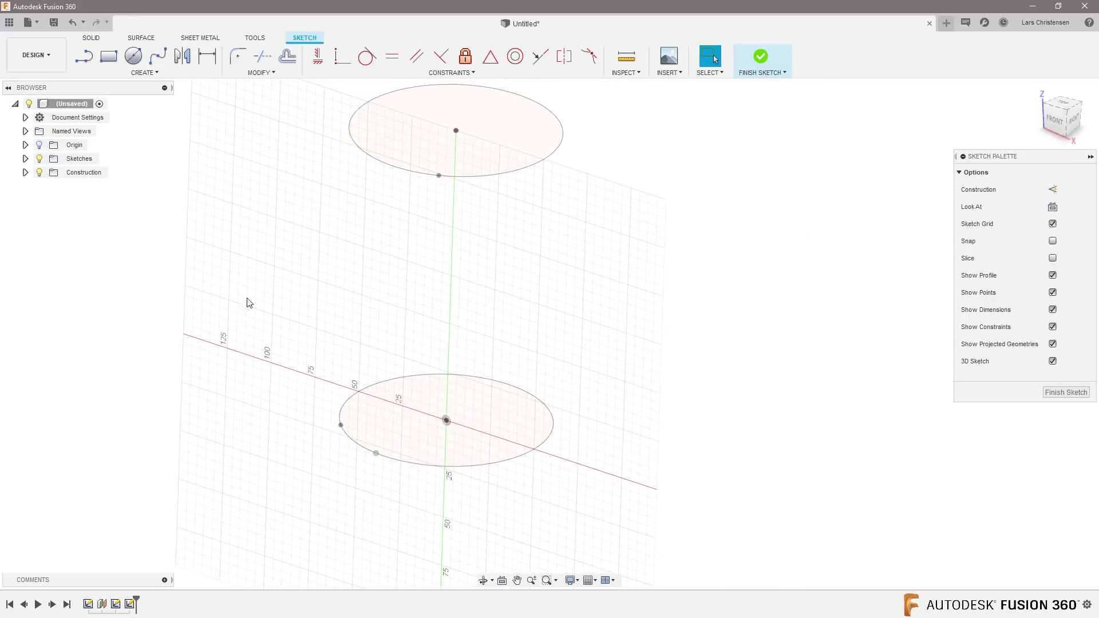
left_click(84, 55)
left_click(202, 229)
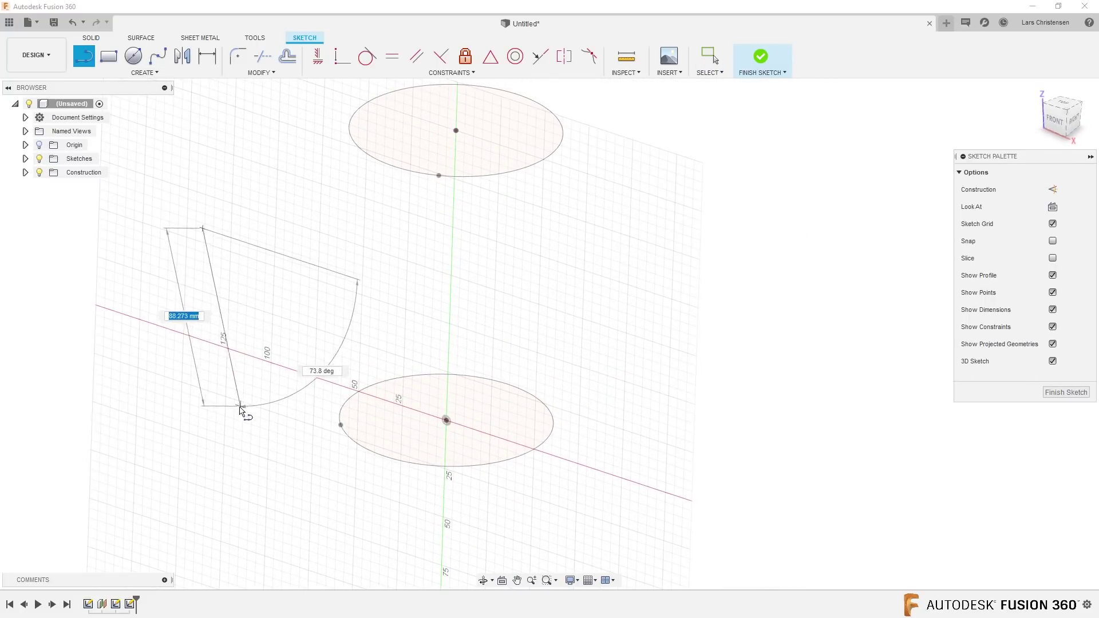
left_click(240, 407)
key("Escape")
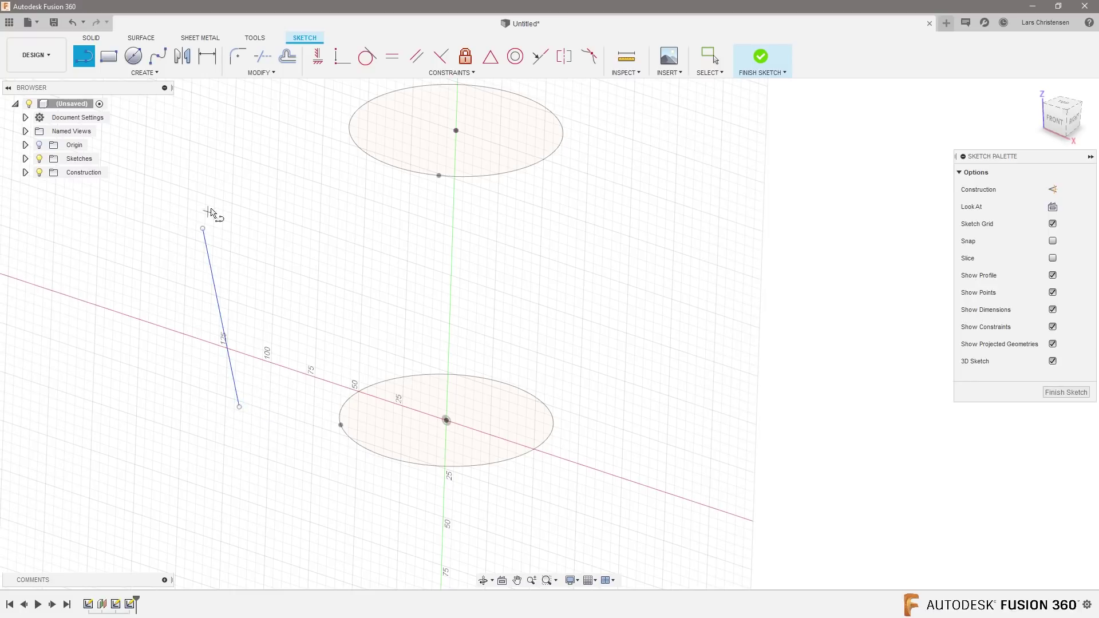
Step: Attach the slanted line's ends to the upper and lower circles' edge points with coincident constraints, and finish the sketch
left_click(342, 57)
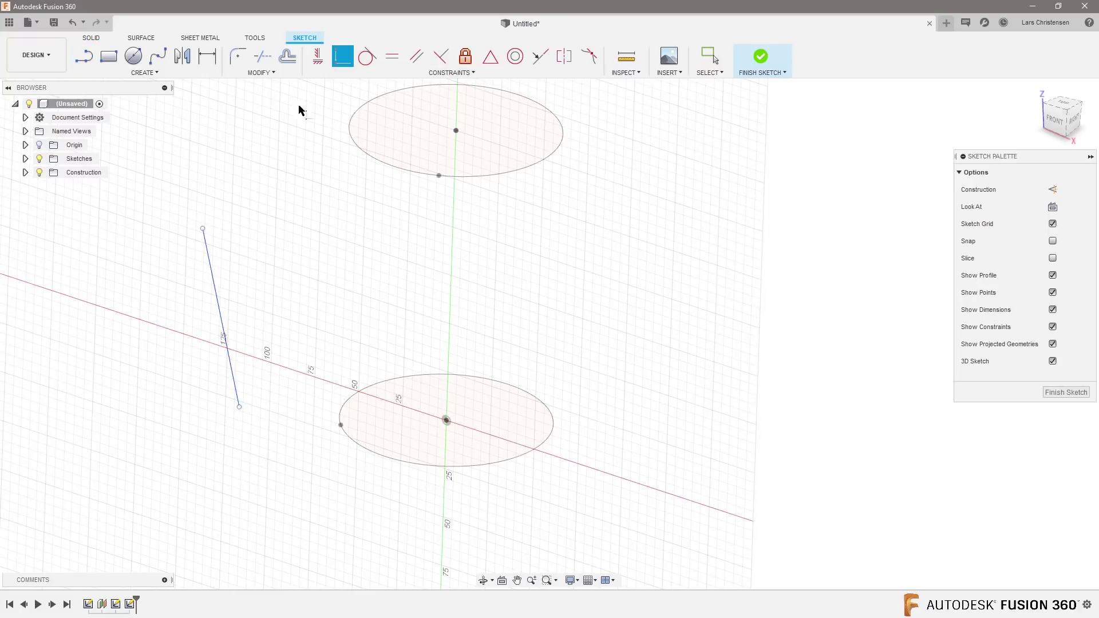
left_click(202, 229)
left_click(439, 176)
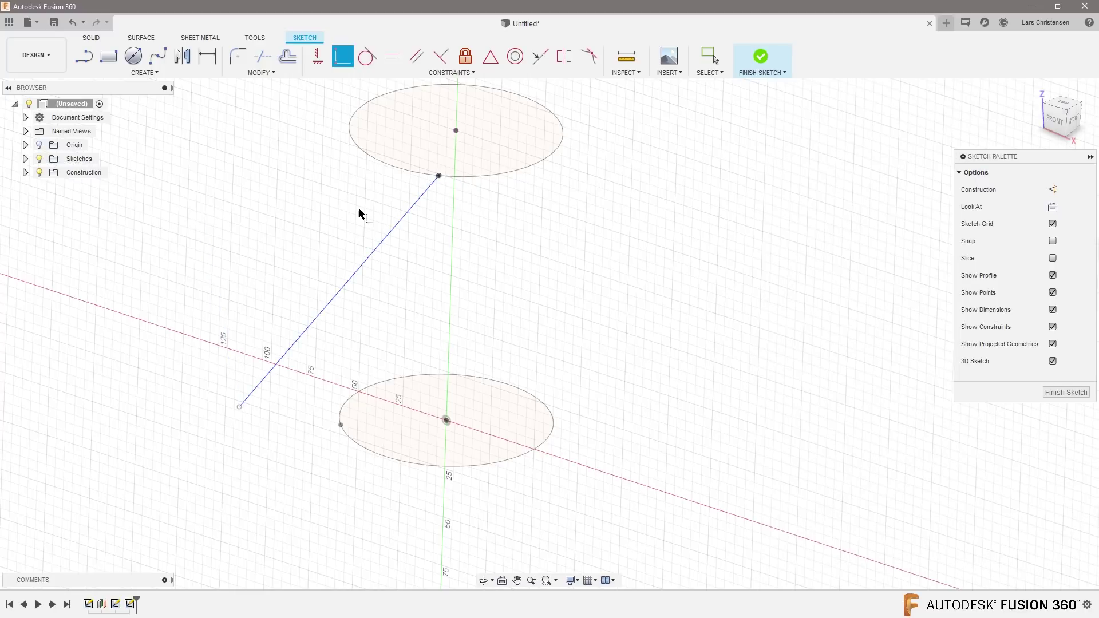
left_click(239, 407)
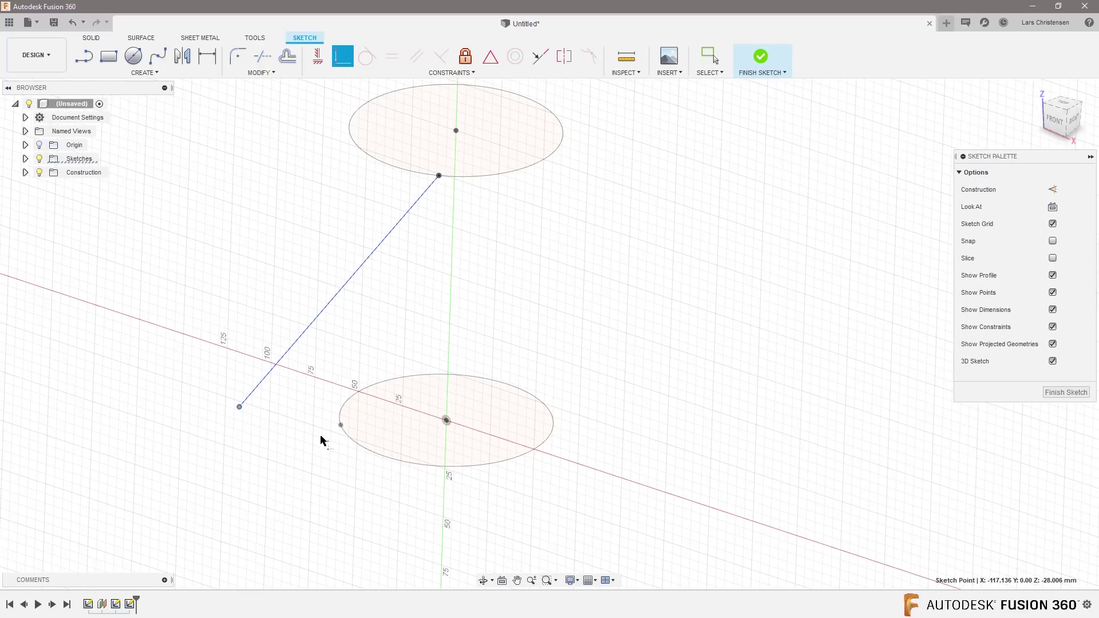
left_click(341, 426)
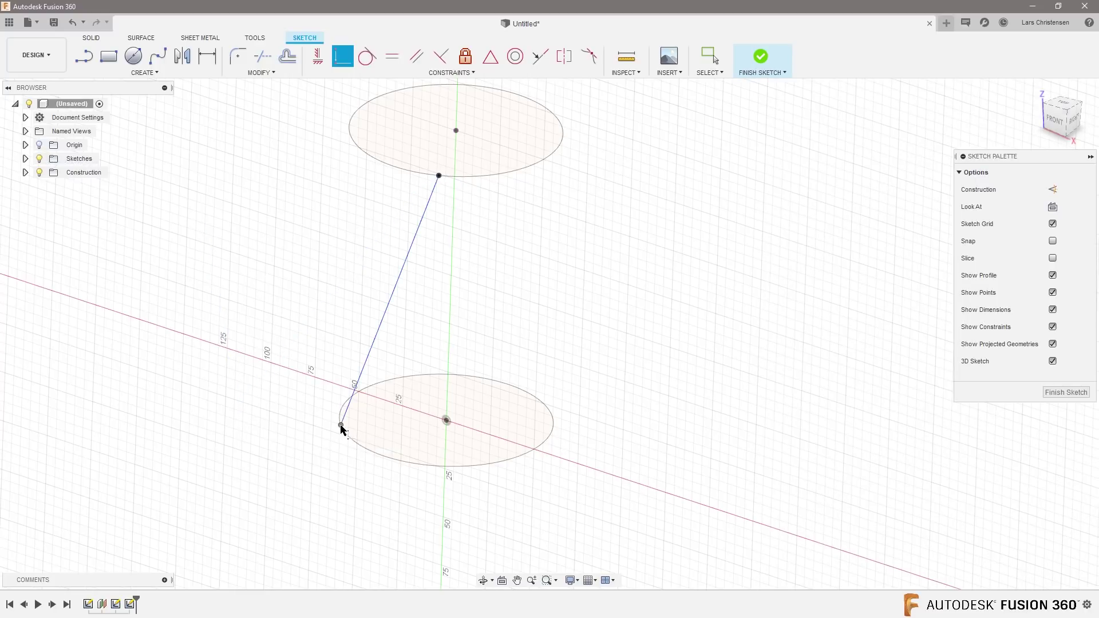
left_click(1045, 394)
Step: Review the model parameters of both circle sketches in the Parameters dialog, including their diameter and linear dimensions
middle_click_drag(495, 275, 531, 245, "shift")
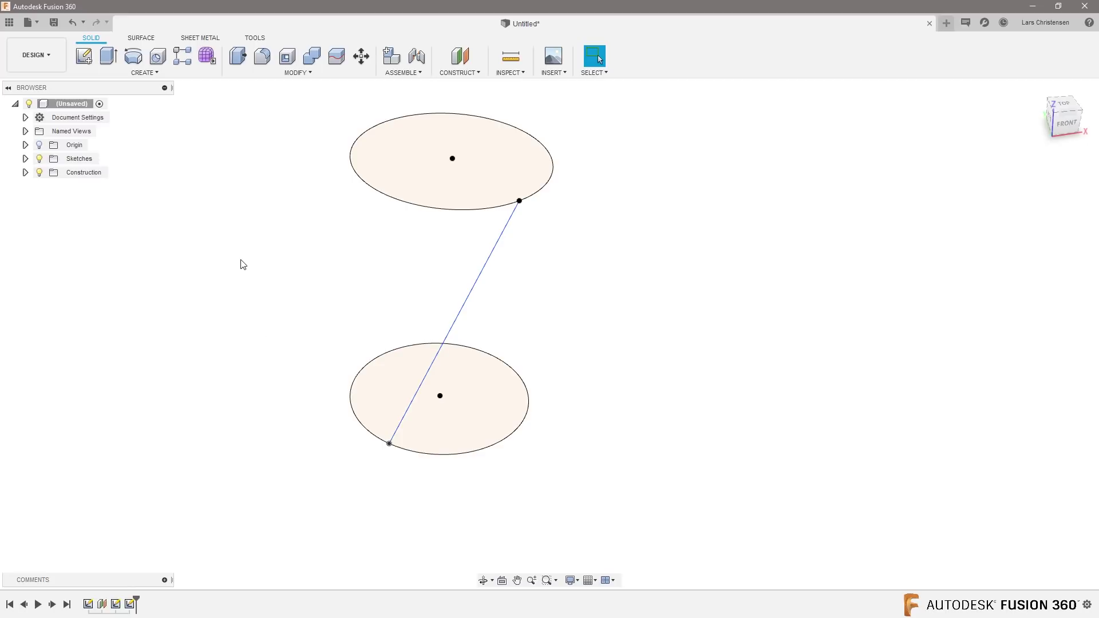
left_click(297, 73)
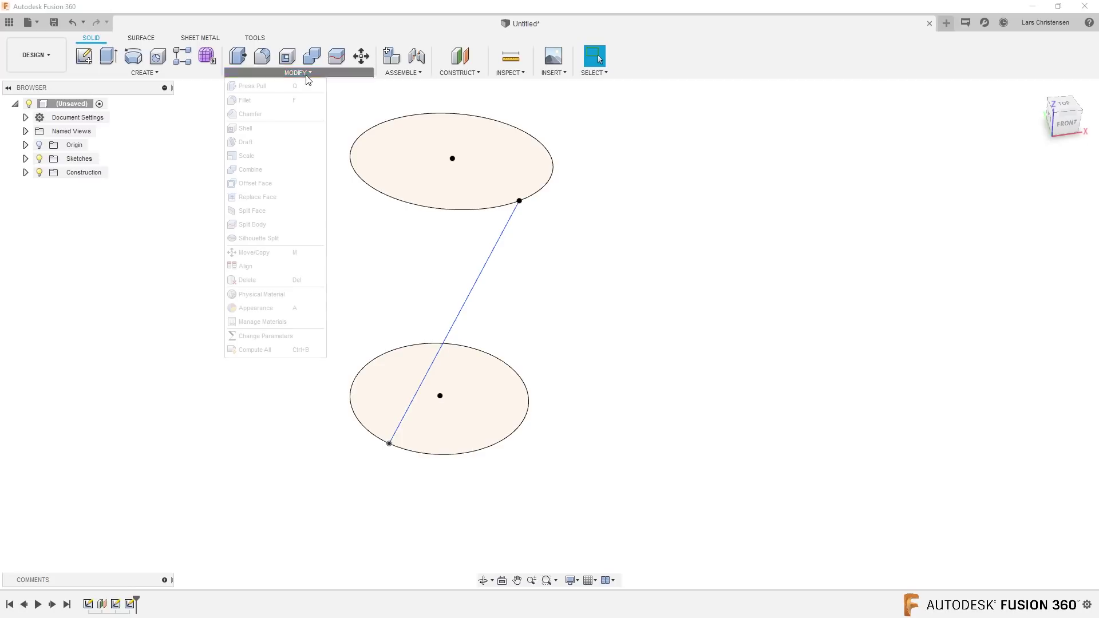
left_click(241, 343)
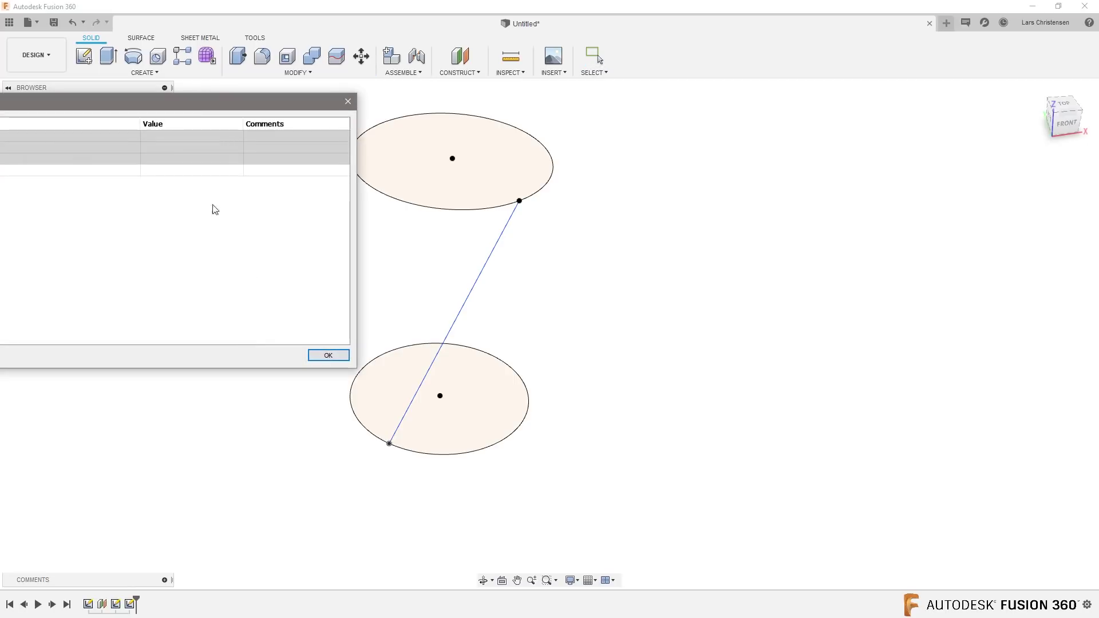
left_click_drag(186, 103, 923, 122)
left_click(431, 188)
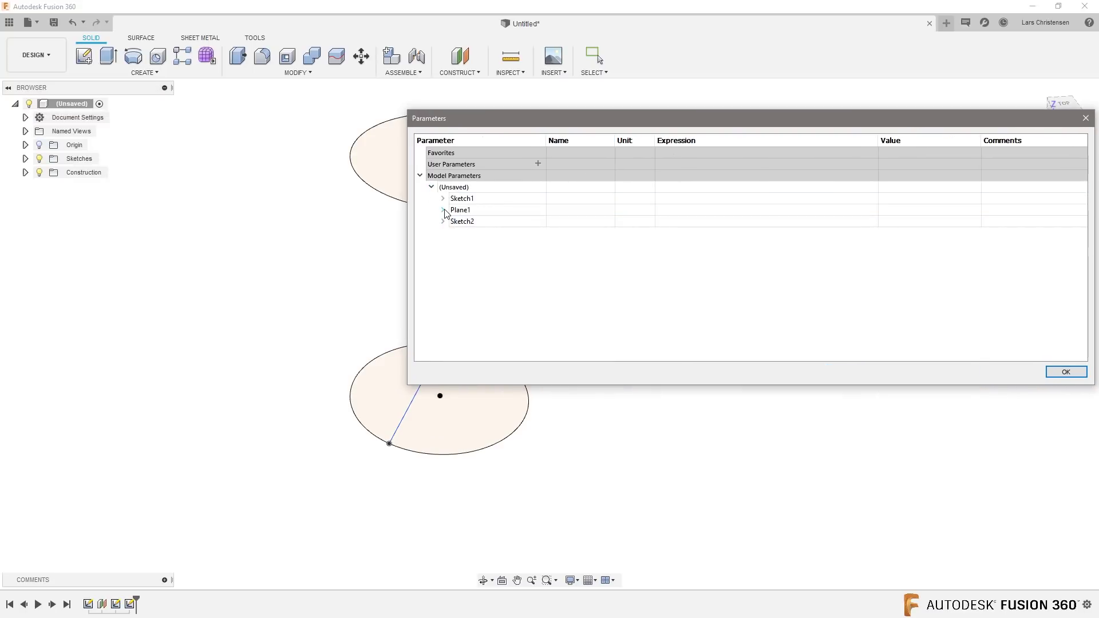
left_click(443, 198)
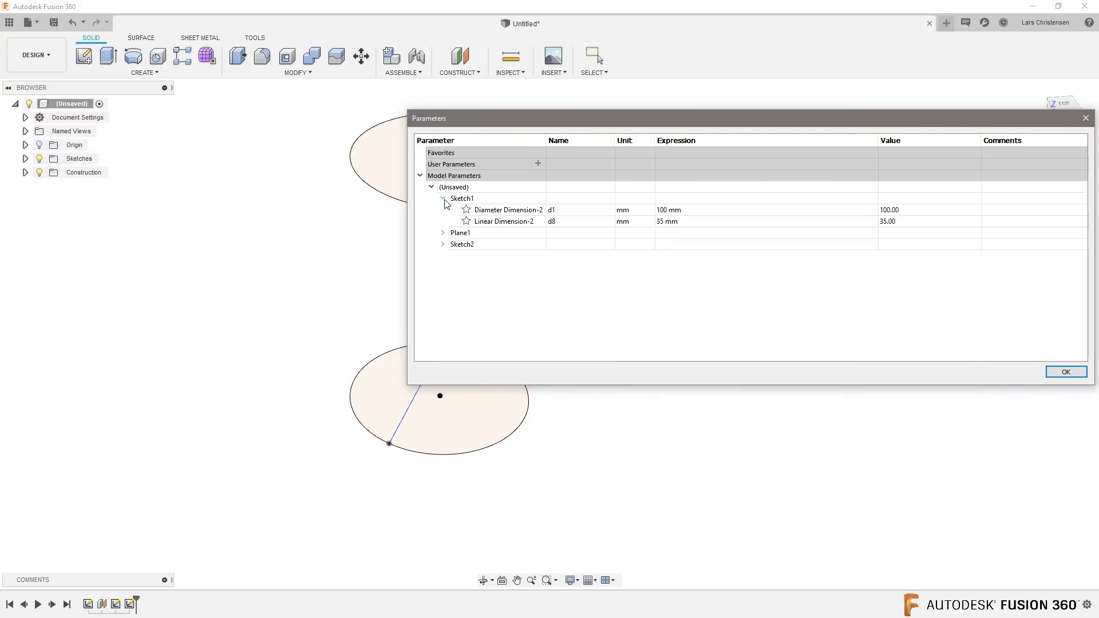
left_click(443, 244)
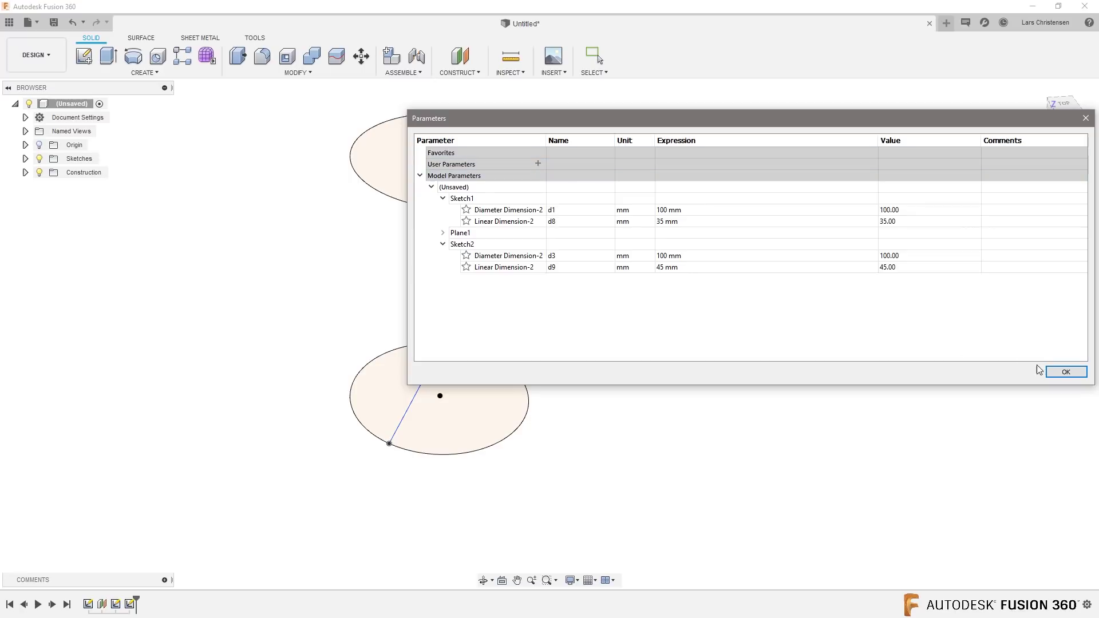
left_click(1064, 372)
left_click(389, 445)
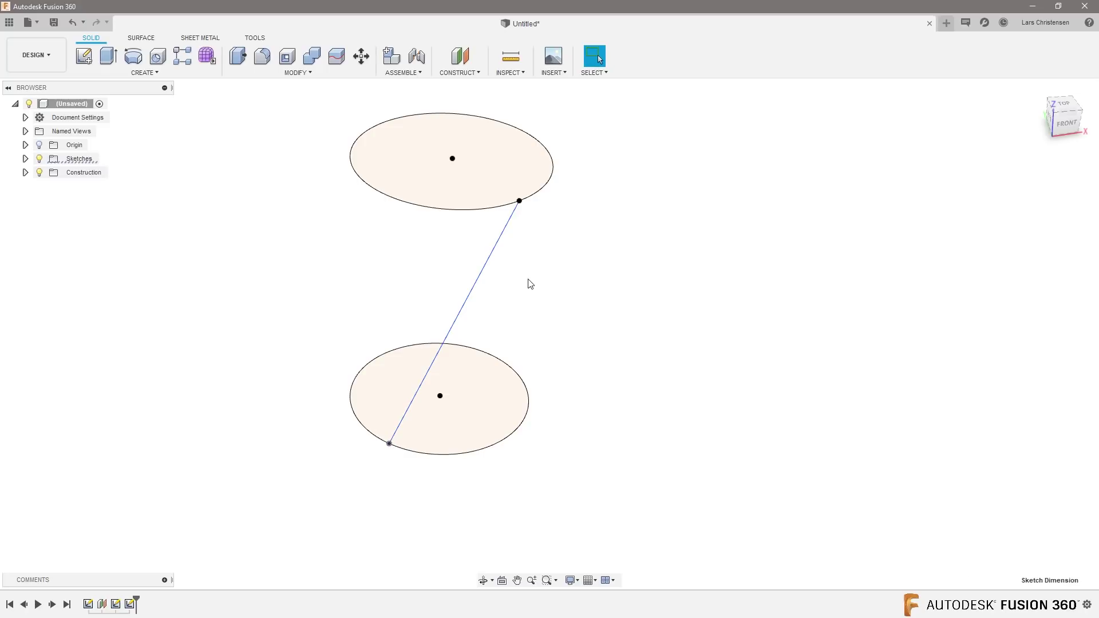
mouse_move(535, 332)
middle_mouse_down("shift")
mouse_move(492, 304)
mouse_move(358, 437)
middle_mouse_up("shift")
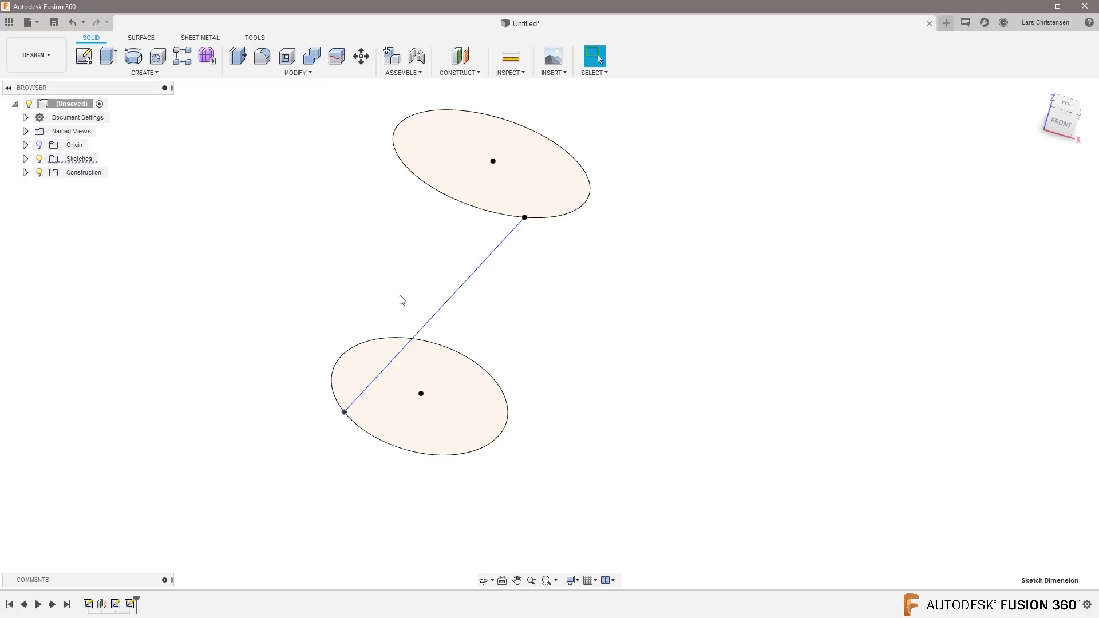
mouse_move(521, 346)
middle_mouse_down("shift")
mouse_move(422, 336)
mouse_move(338, 309)
mouse_move(80, 405)
middle_mouse_up("shift")
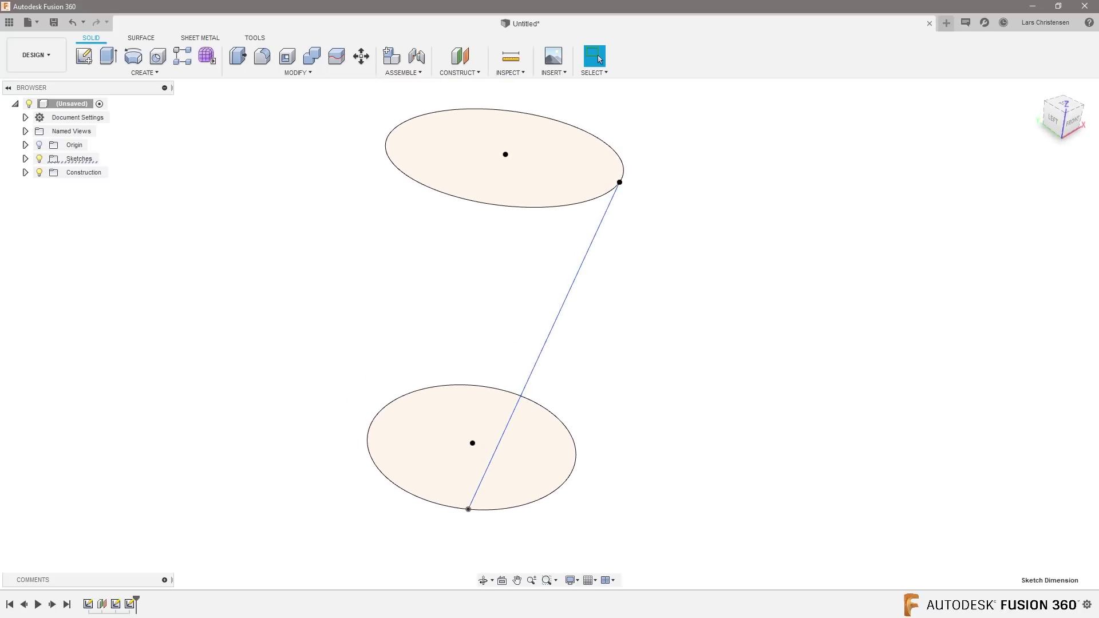
Step: Switch to the browser, examine the hyperboloid of revolution animation in the Wikipedia article, and return to Fusion 360
key("alt+Tab")
scroll(600, 509, "down", 6)
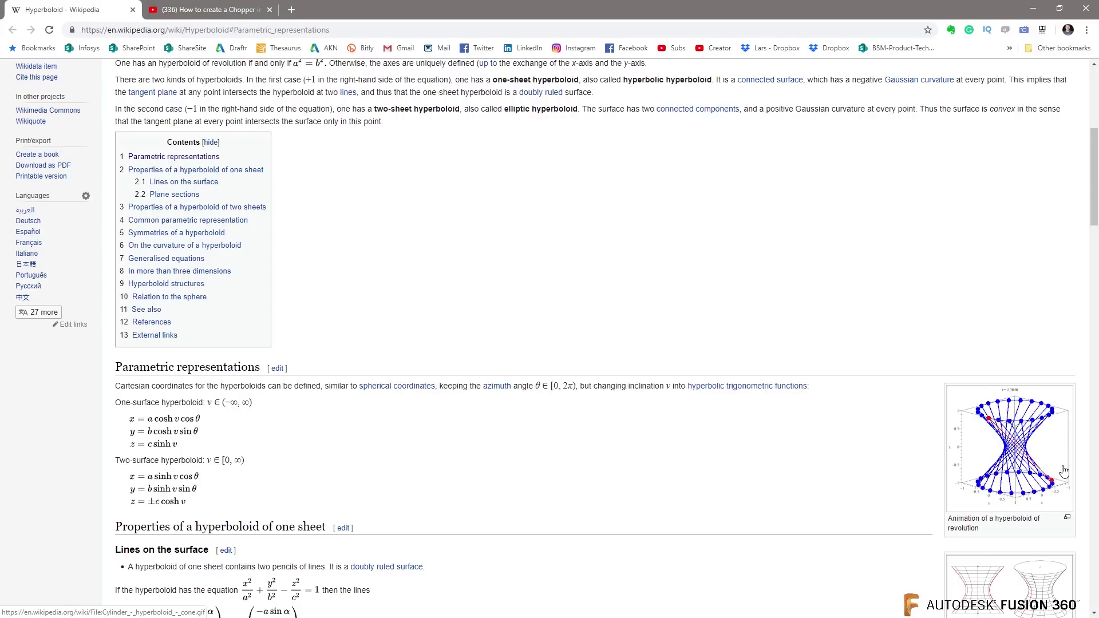
key("alt+Tab")
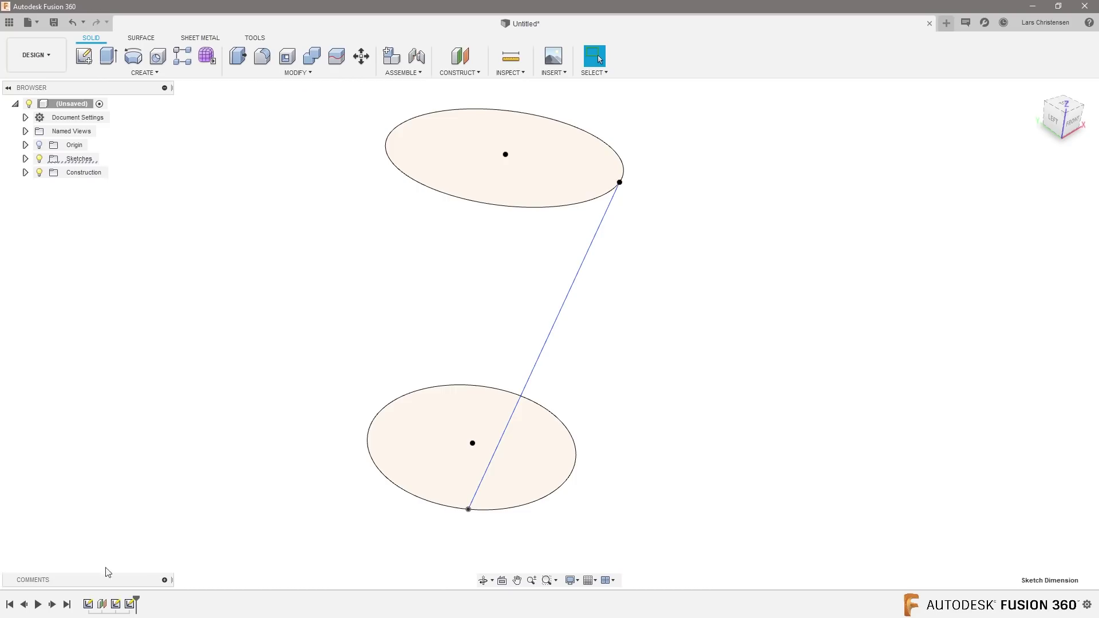
right_click(115, 604)
left_click(146, 491)
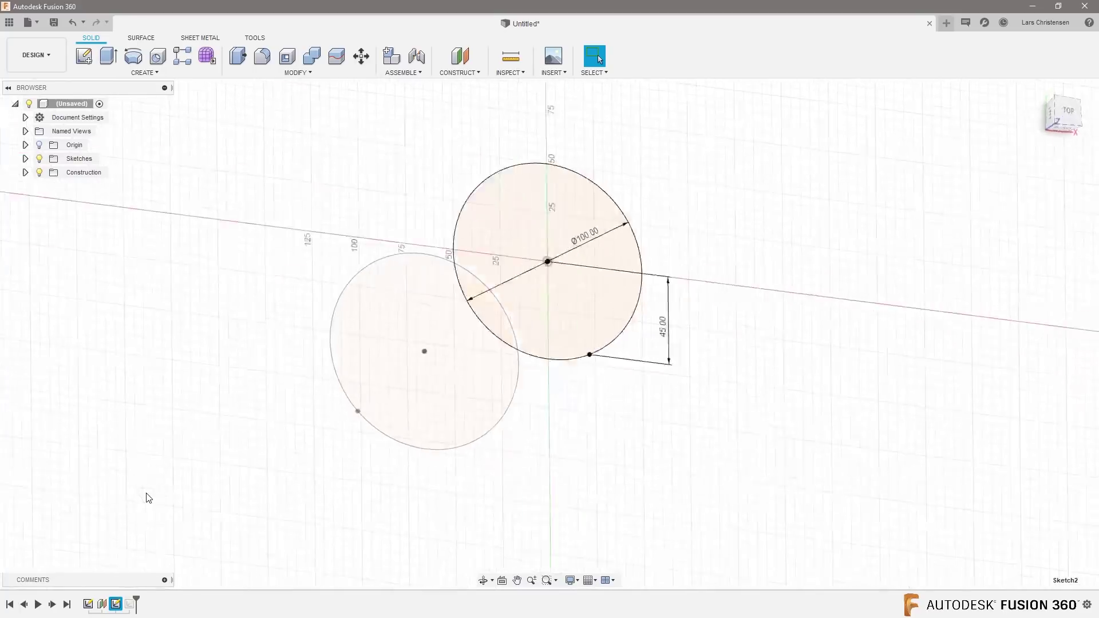
left_click(1065, 392)
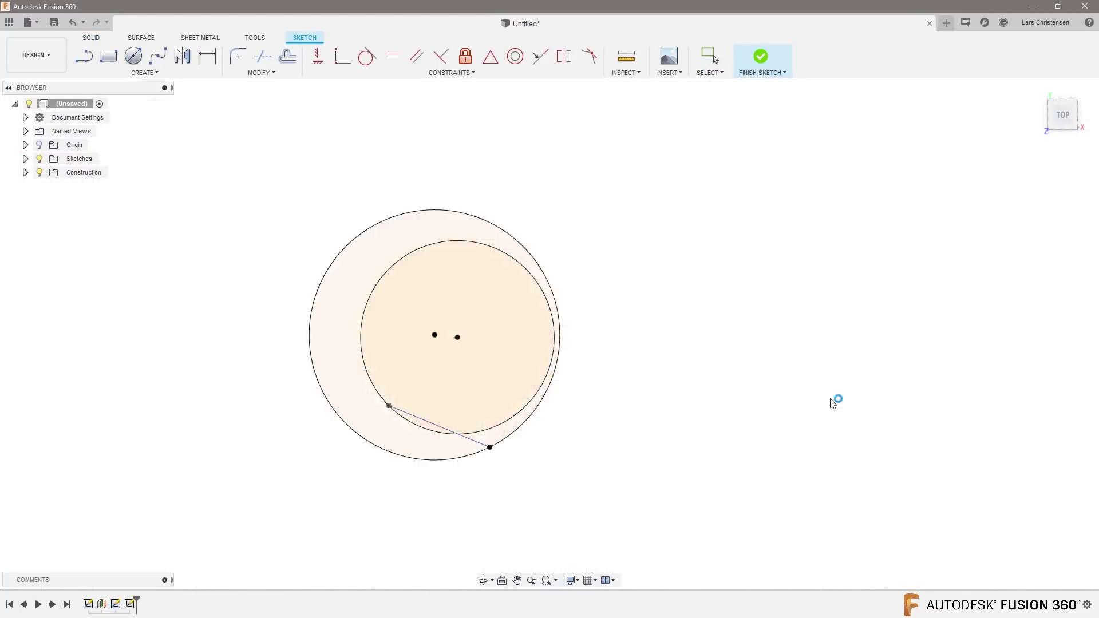
right_click(87, 604)
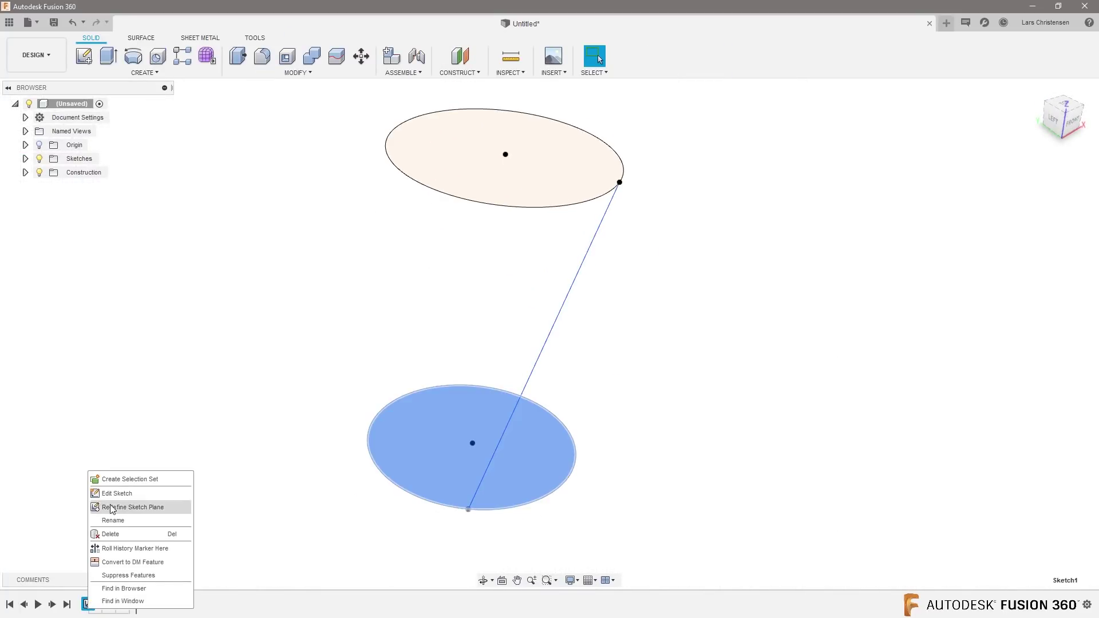
Step: Show the dimensions of the lower circle's sketch, Sketch1, outside sketch editing
left_click(25, 158)
right_click(93, 172)
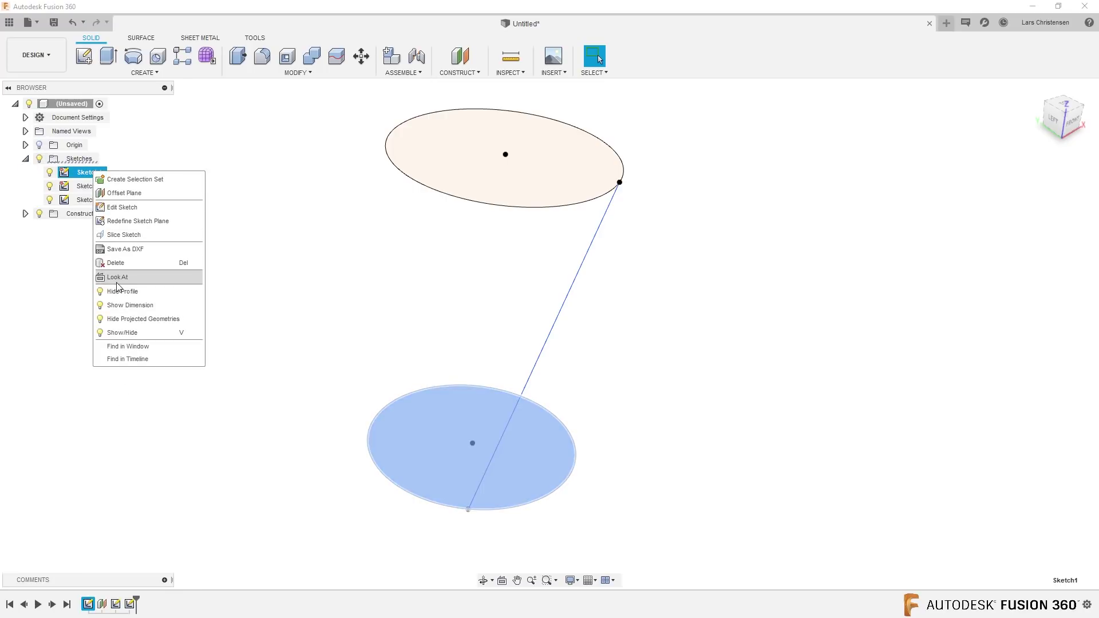
left_click(117, 305)
middle_click_drag(481, 575, 320, 512, "shift")
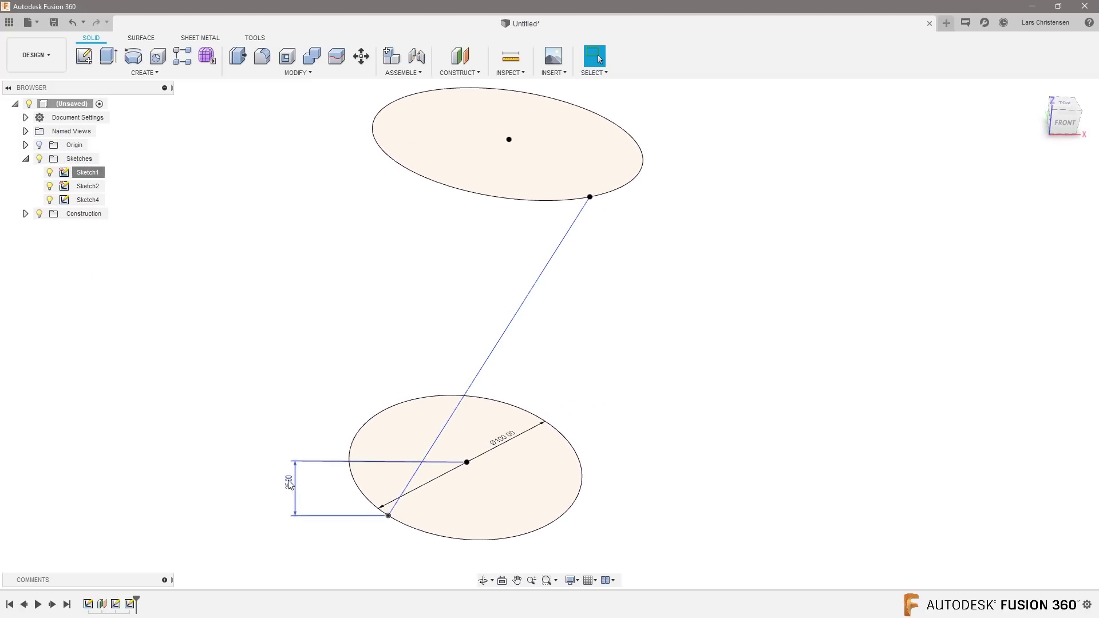
Step: Try a 15 mm vertical dimension between the lower circle's center and its edge point
double_click(289, 484)
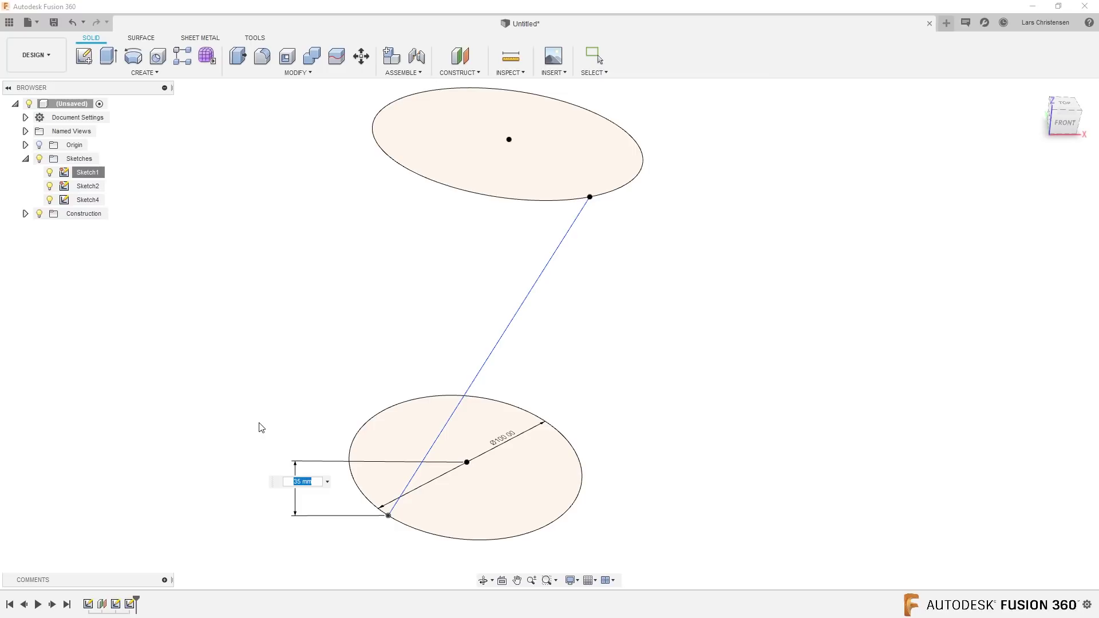
type("15")
key("Return")
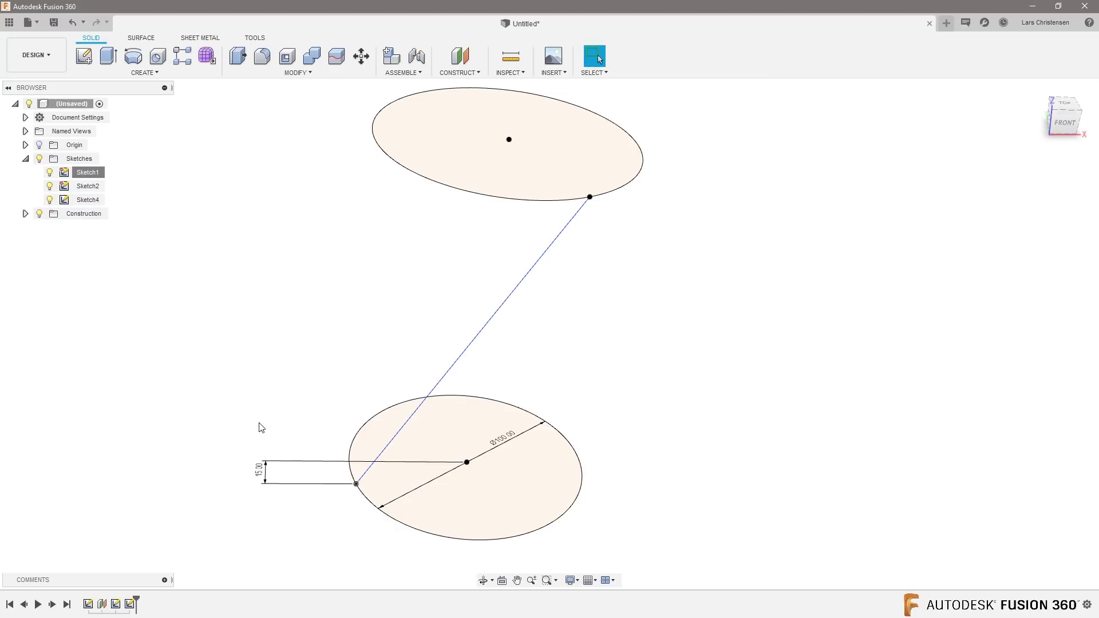
double_click(259, 471)
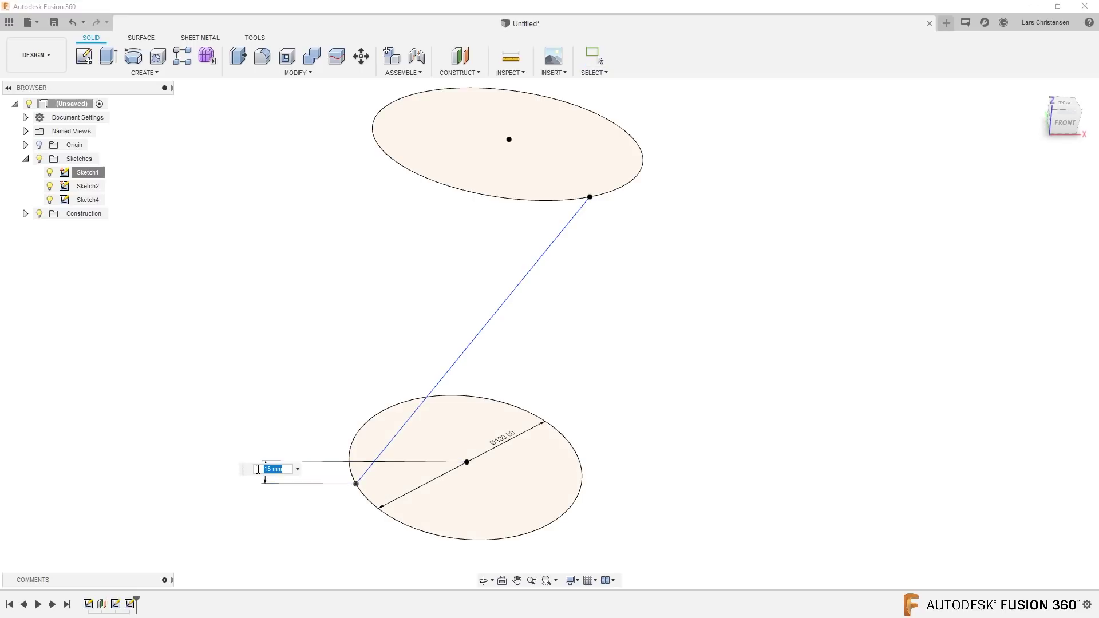
type("15")
key("Return")
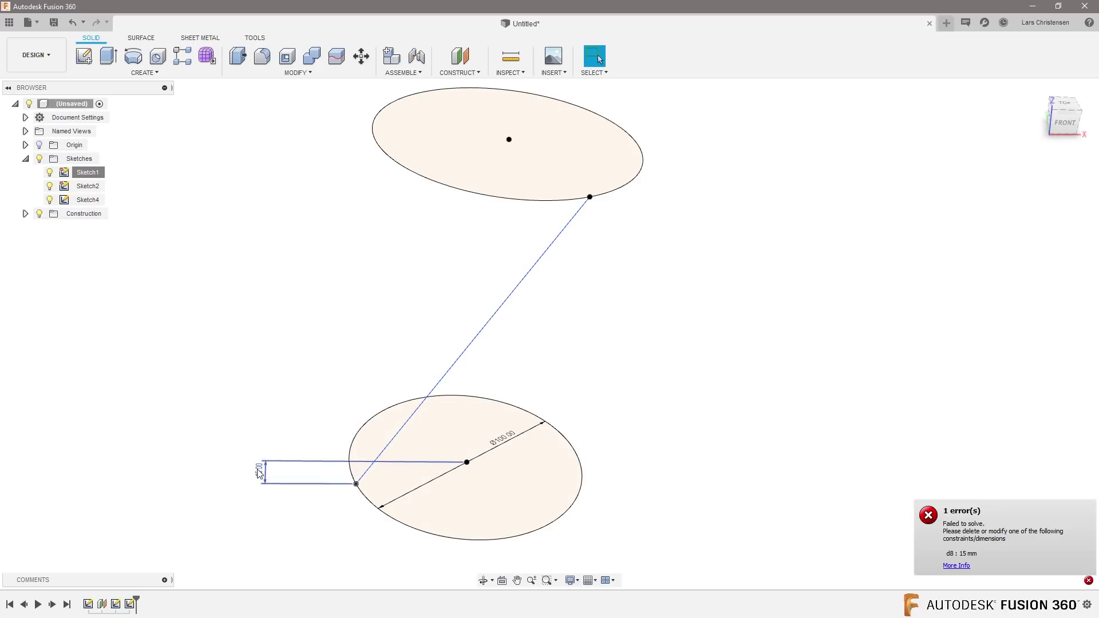
Step: Set the vertical dimension of the lower circle's edge point to 45 mm
double_click(259, 472)
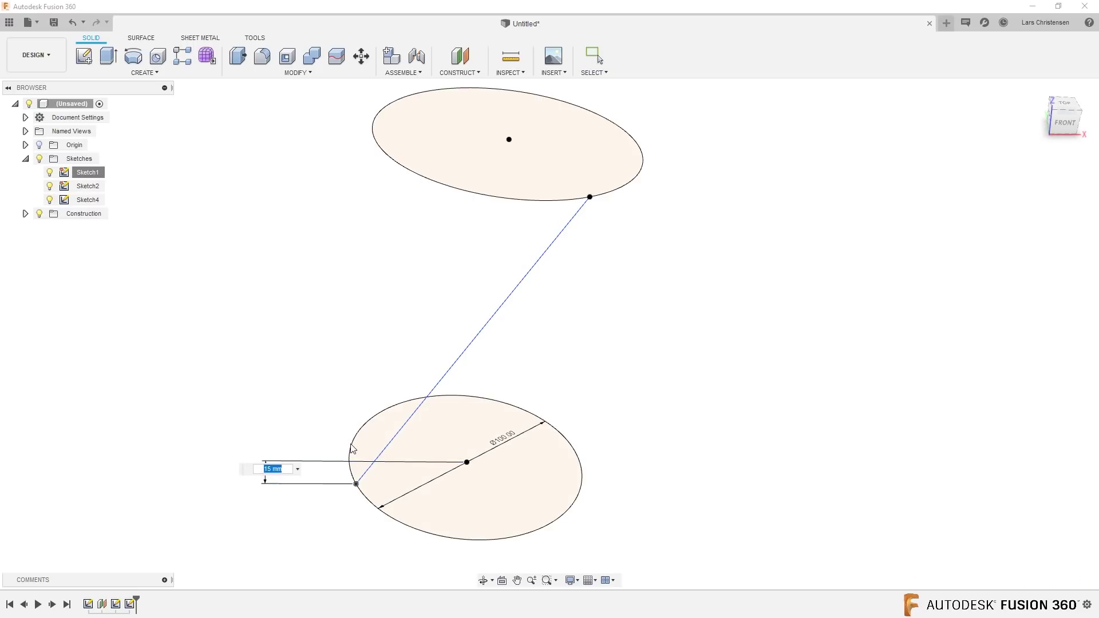
type("45")
key("Return")
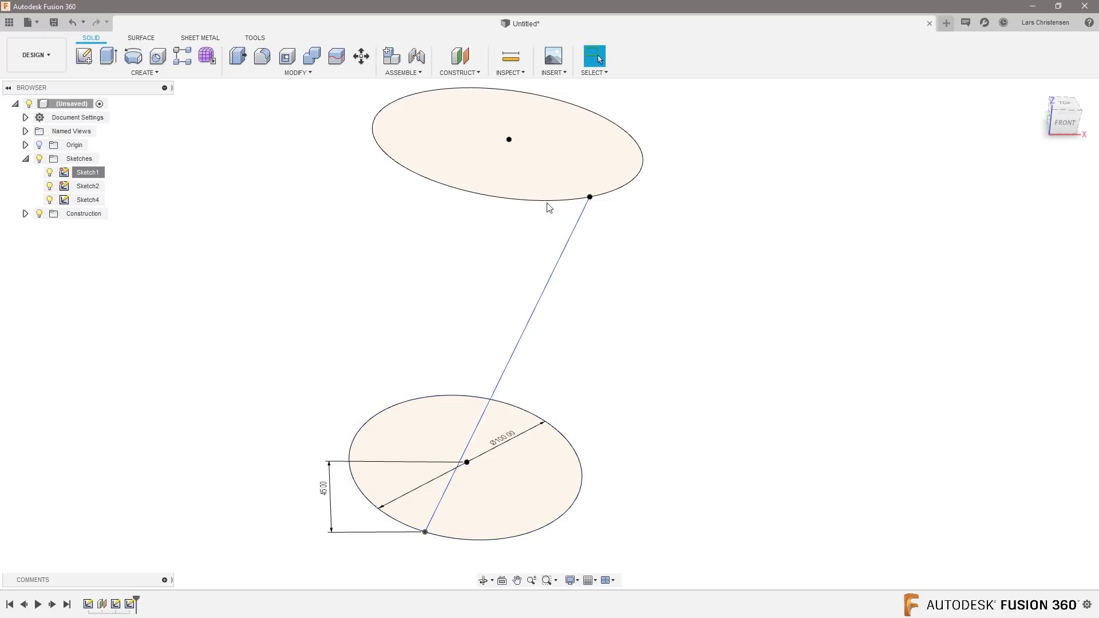